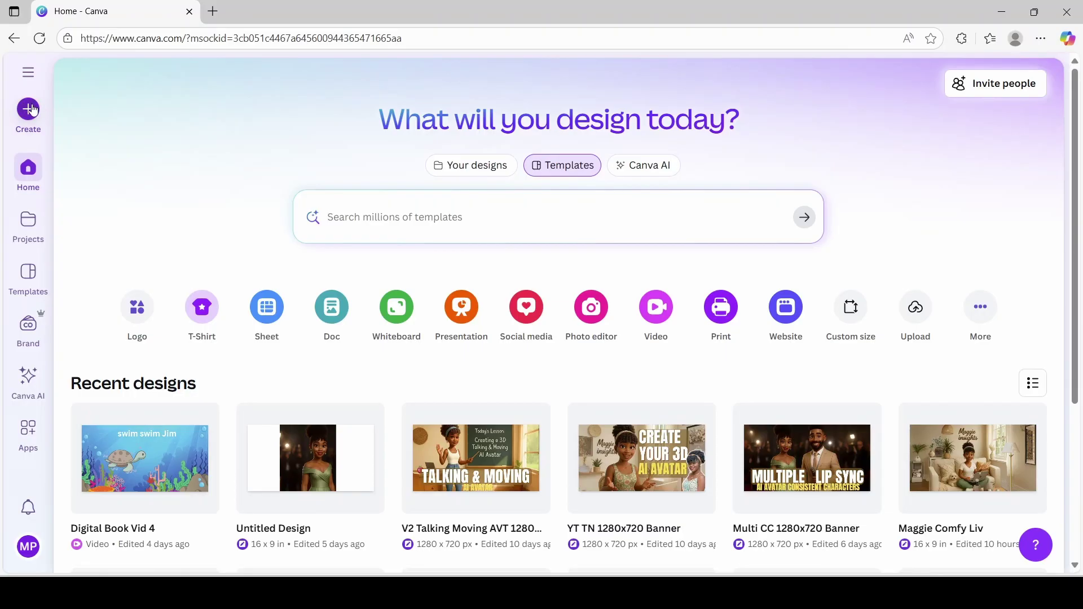
# Create a new blank 1920 × 1080 Video (Landscape) design from the Videos category.
pyautogui.click(30, 109)
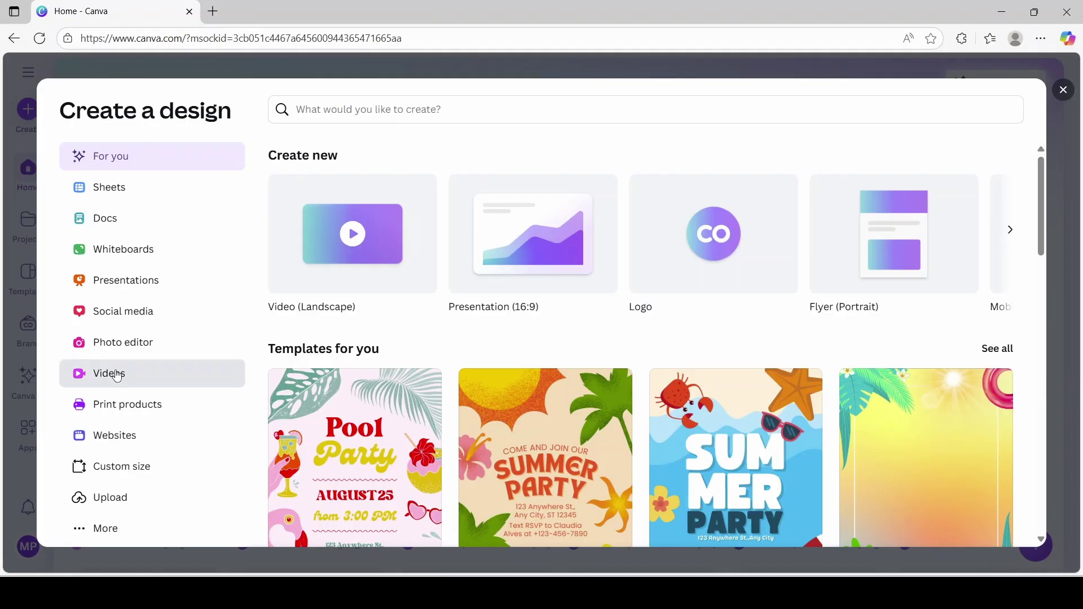
pyautogui.click(117, 376)
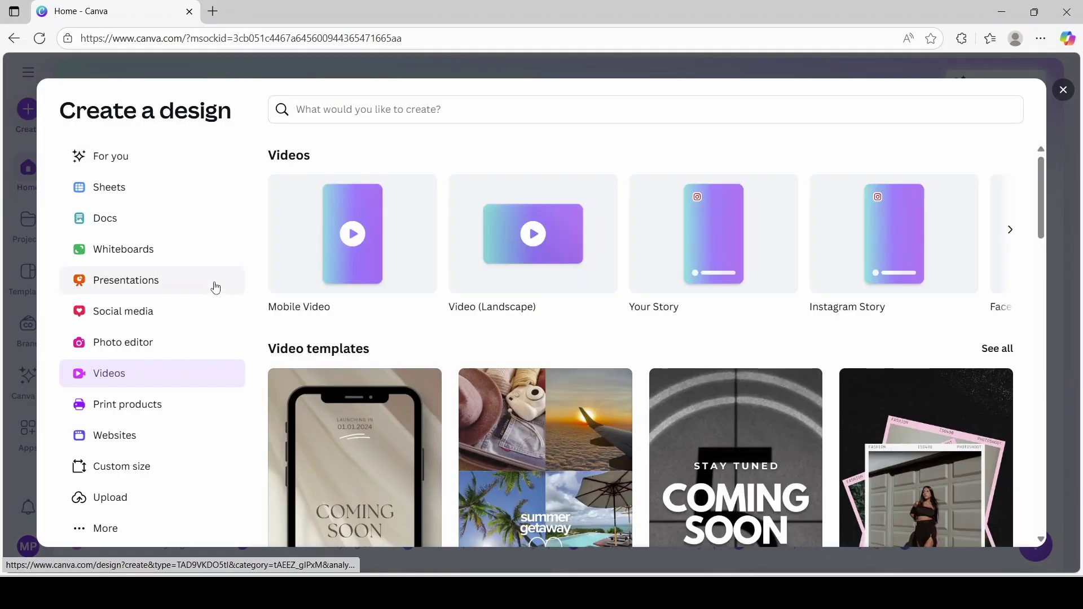
pyautogui.click(526, 239)
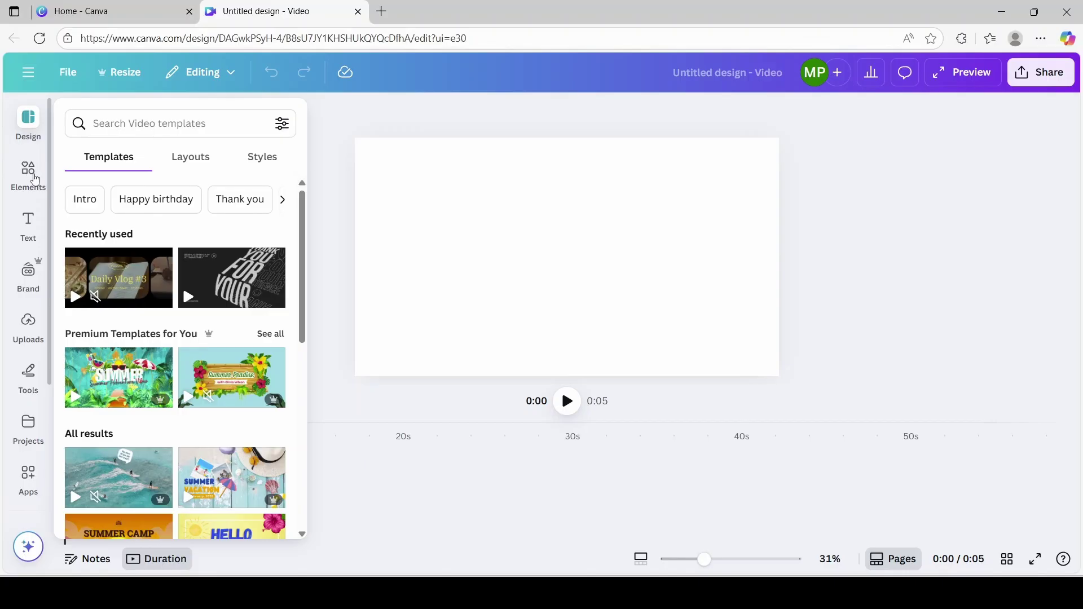
# Search Elements for 'ocean background' and add the coral-reef underwater graphic.
pyautogui.click(26, 173)
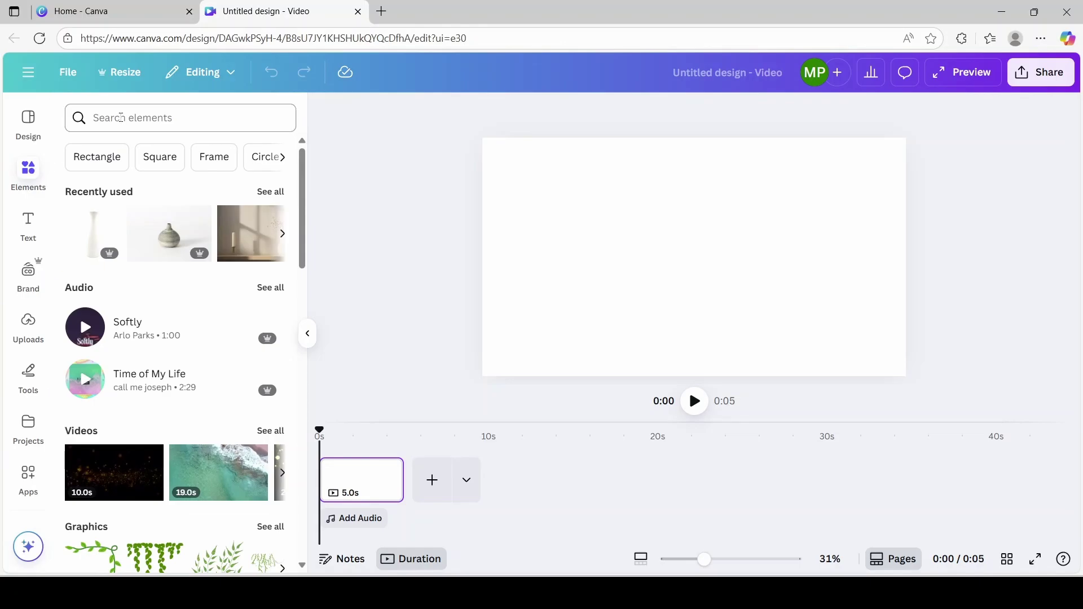
pyautogui.click(120, 118)
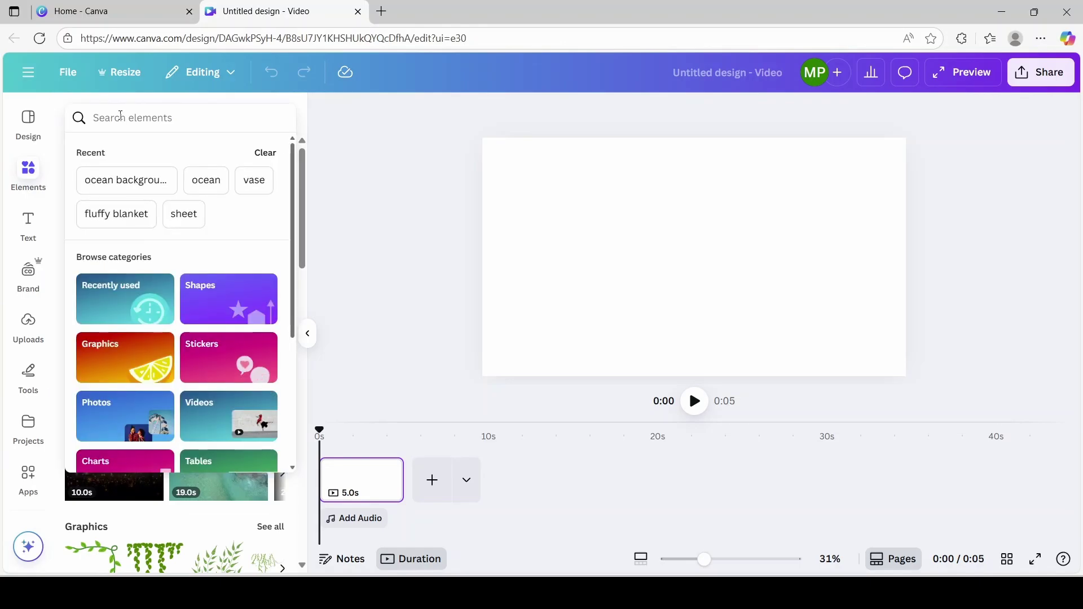
pyautogui.write('ocean b')
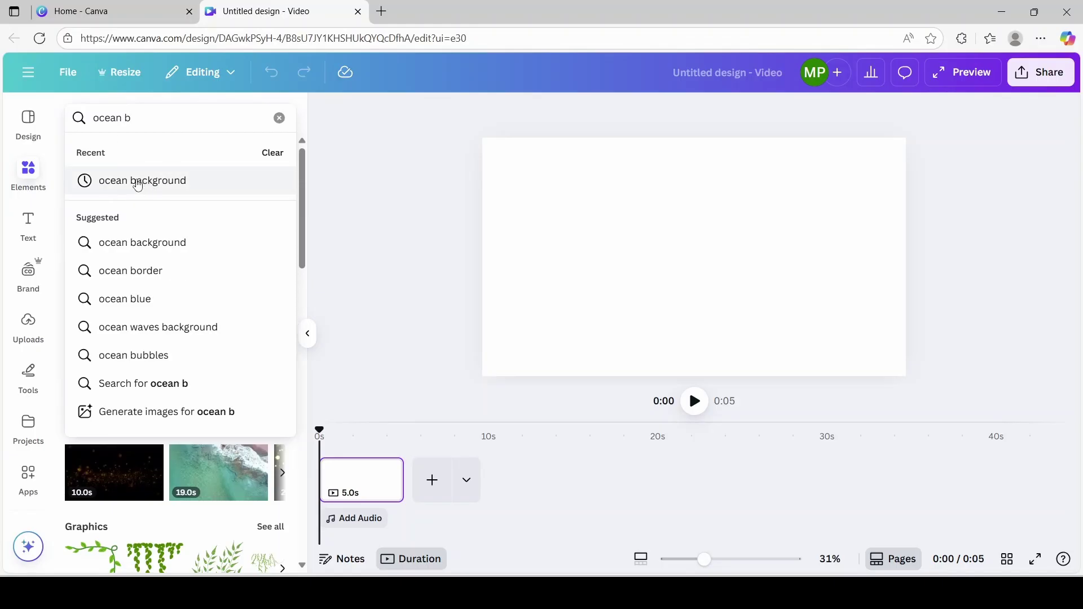
pyautogui.click(199, 187)
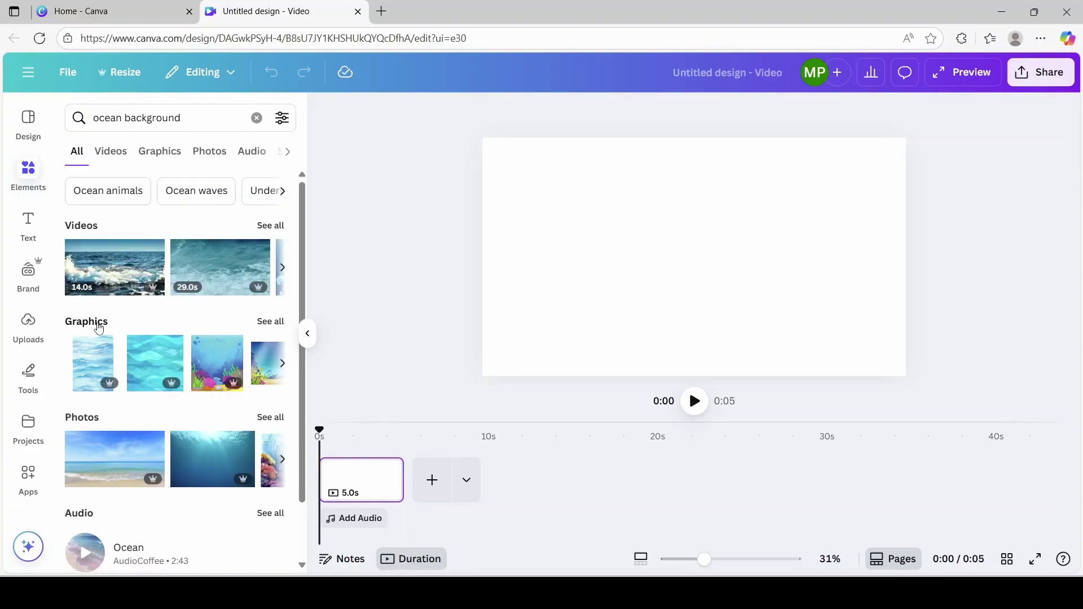
pyautogui.click(270, 323)
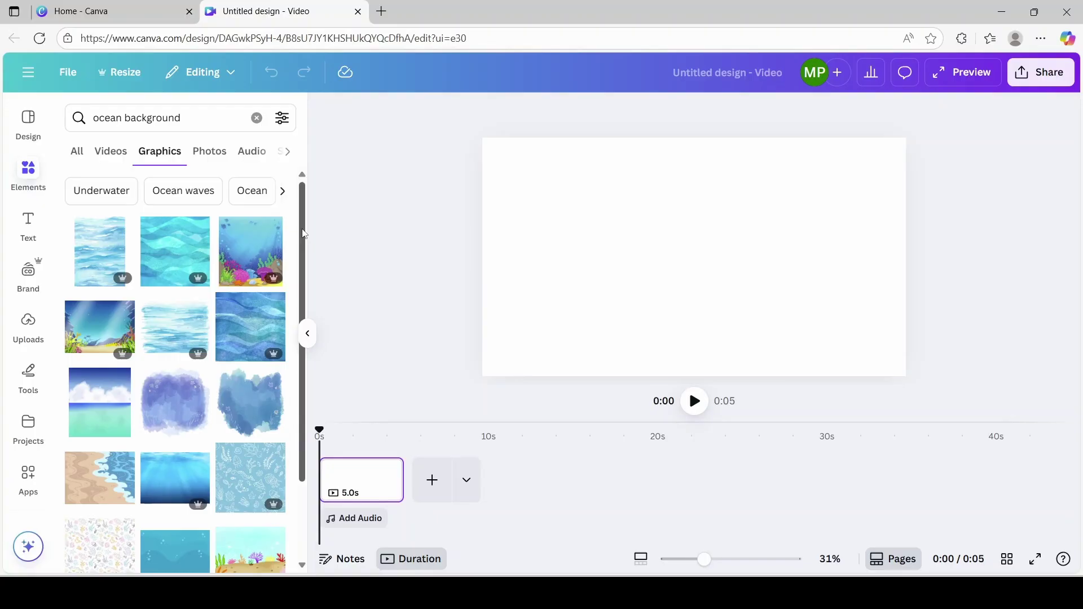
pyautogui.click(257, 248)
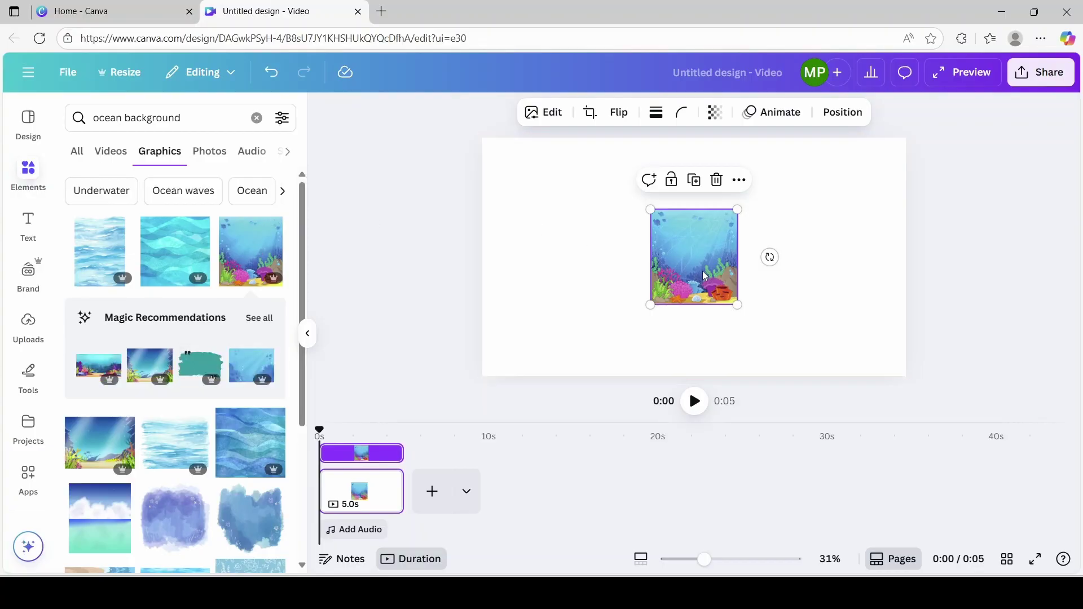
# Enlarge and reposition the ocean graphic so it covers the whole frame.
pyautogui.moveTo(703, 270); pyautogui.dragTo(795, 406)
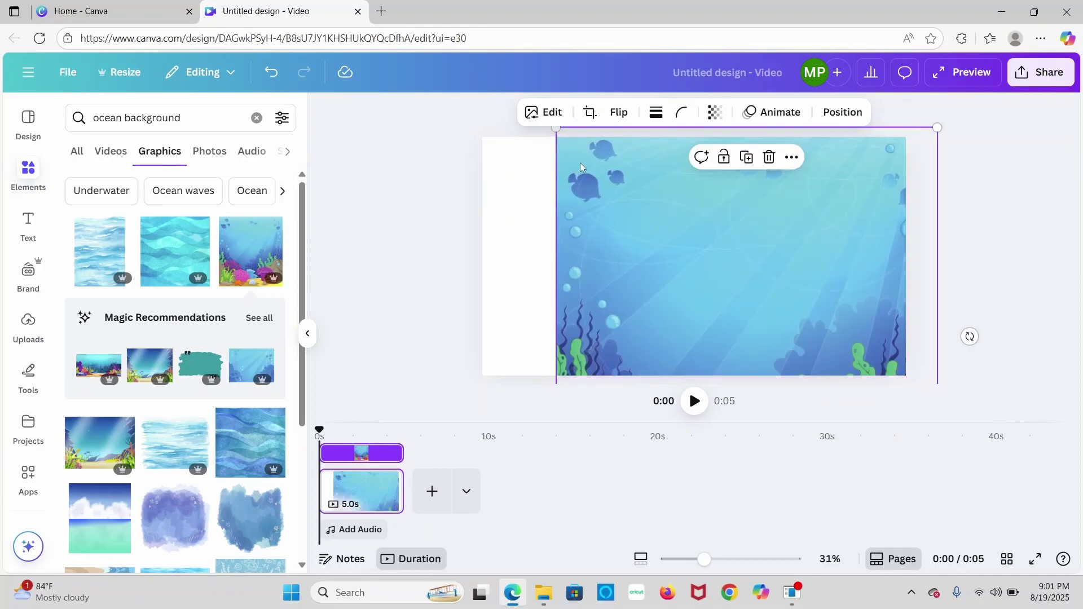
pyautogui.moveTo(556, 129); pyautogui.dragTo(439, 62)
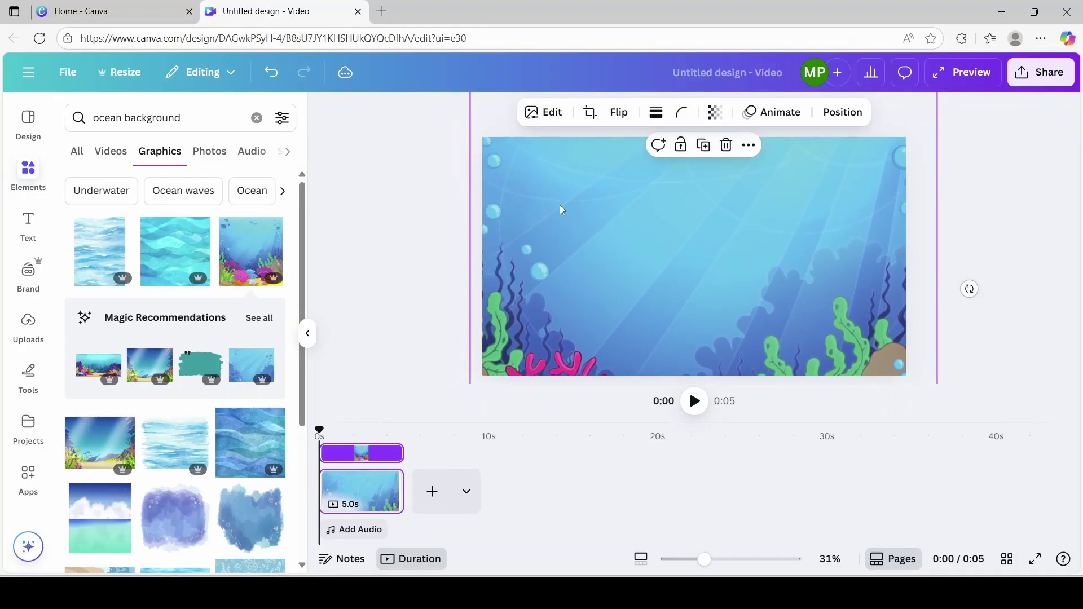
pyautogui.moveTo(632, 247); pyautogui.dragTo(679, 285)
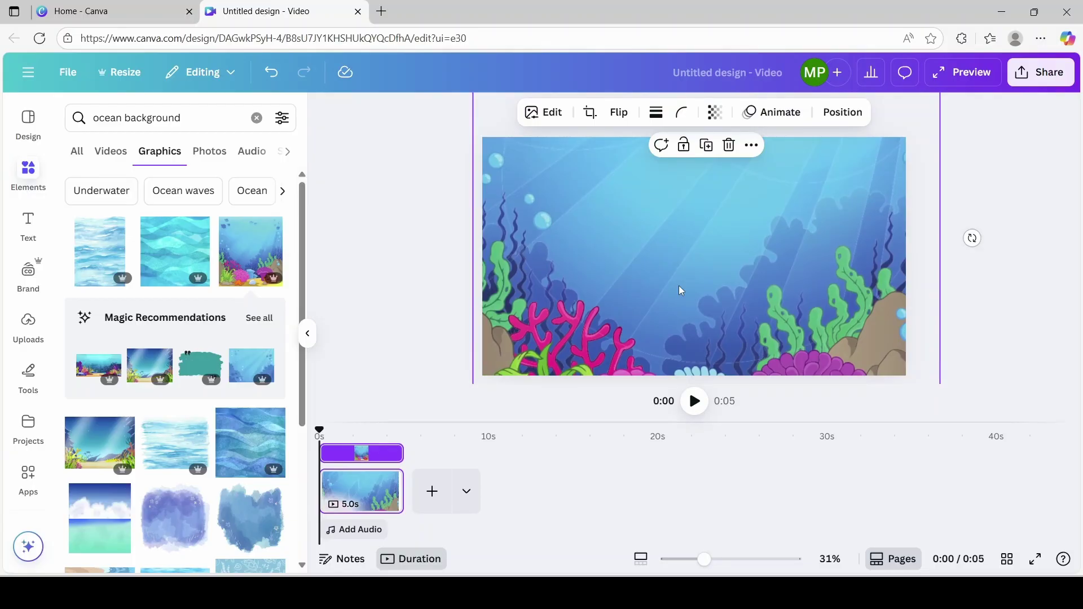
pyautogui.press('Escape')
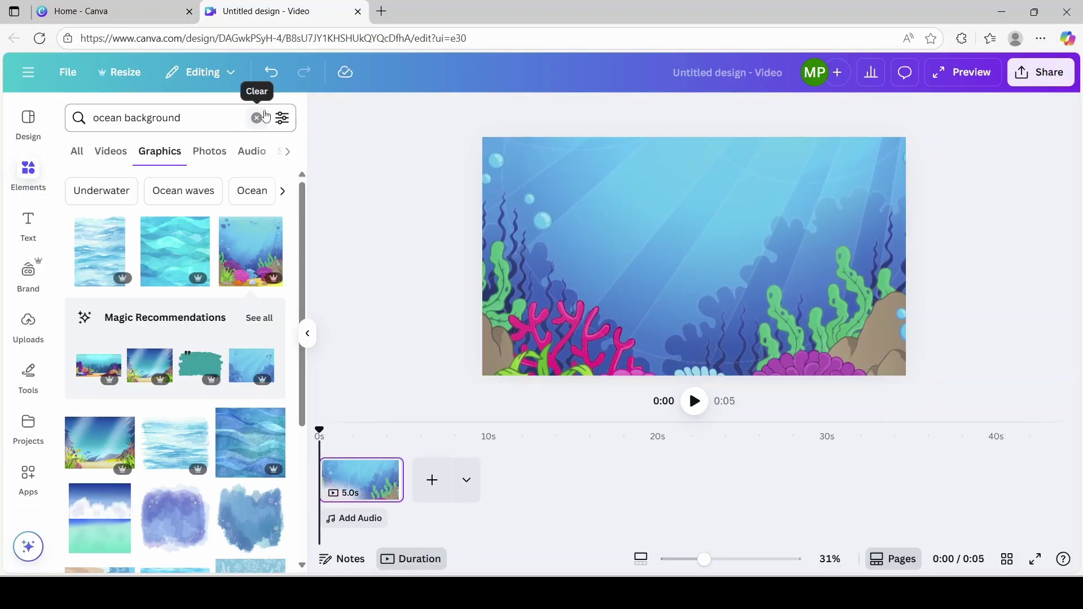
# Search Elements for 'moving turtle' and add the grey cartoon turtle graphic.
pyautogui.click(258, 118)
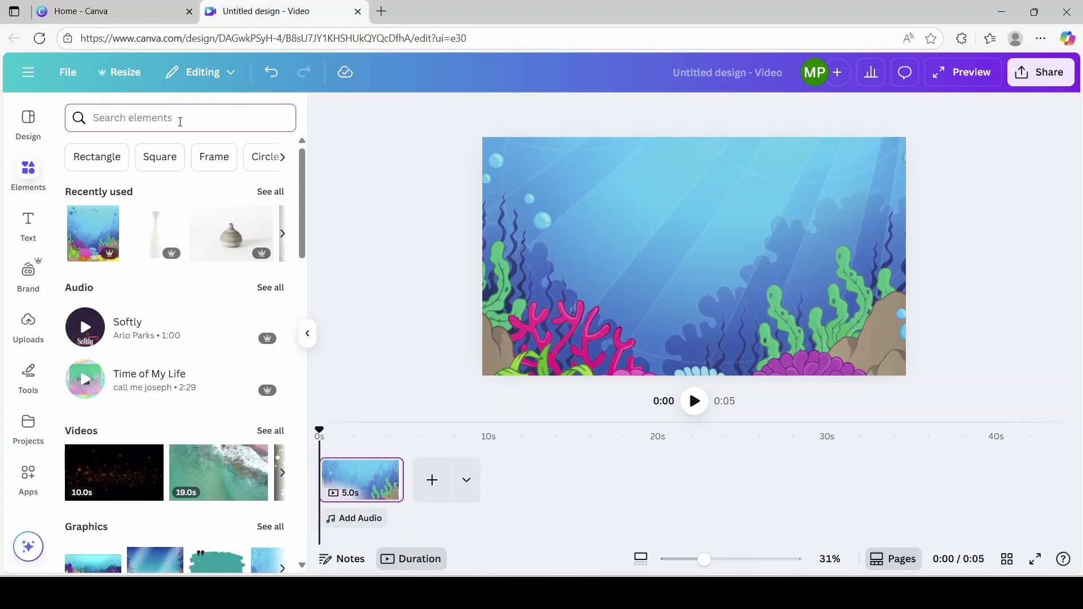
pyautogui.click(181, 122)
pyautogui.write('moving tur')
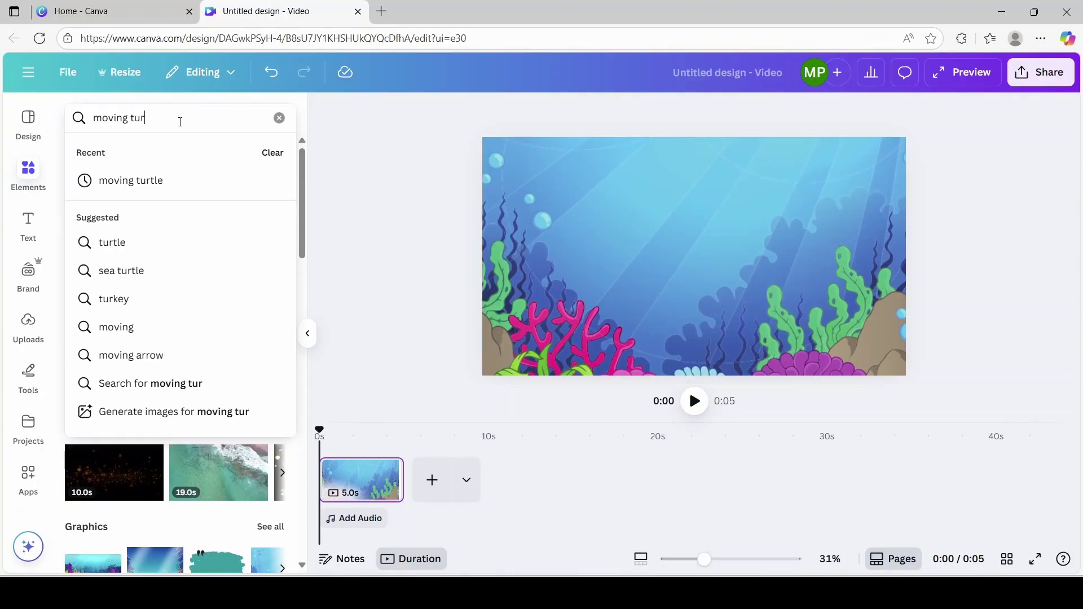
pyautogui.write('tle')
pyautogui.press('Return')
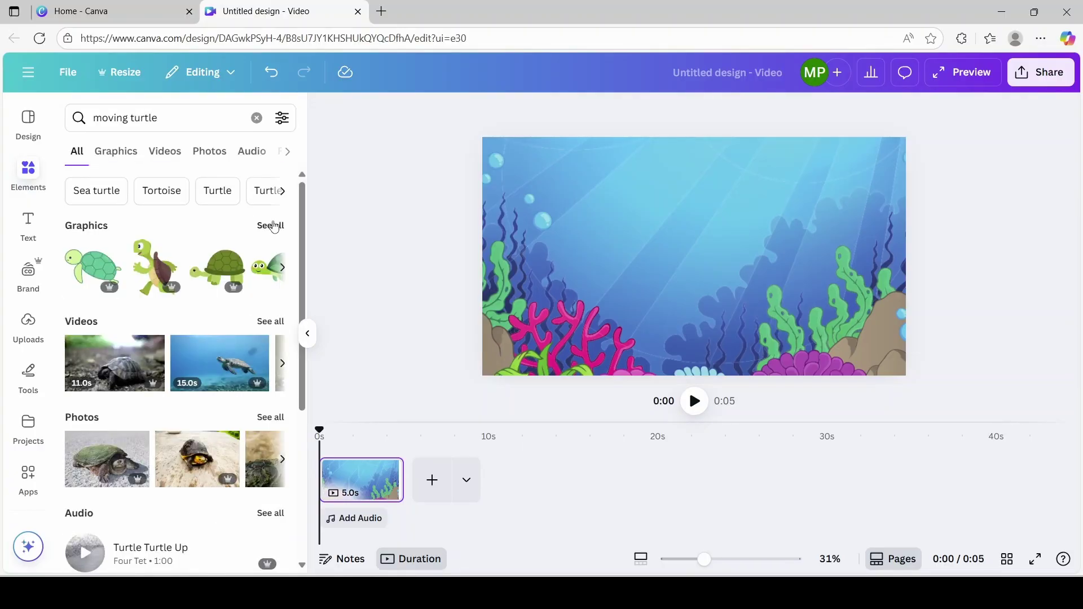
pyautogui.click(272, 225)
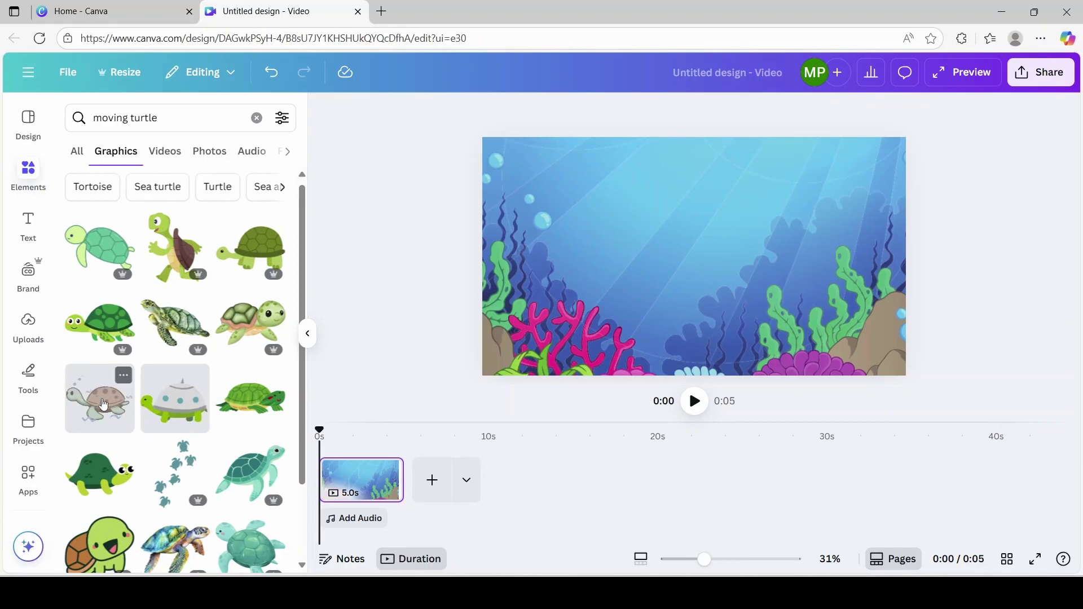
pyautogui.click(104, 405)
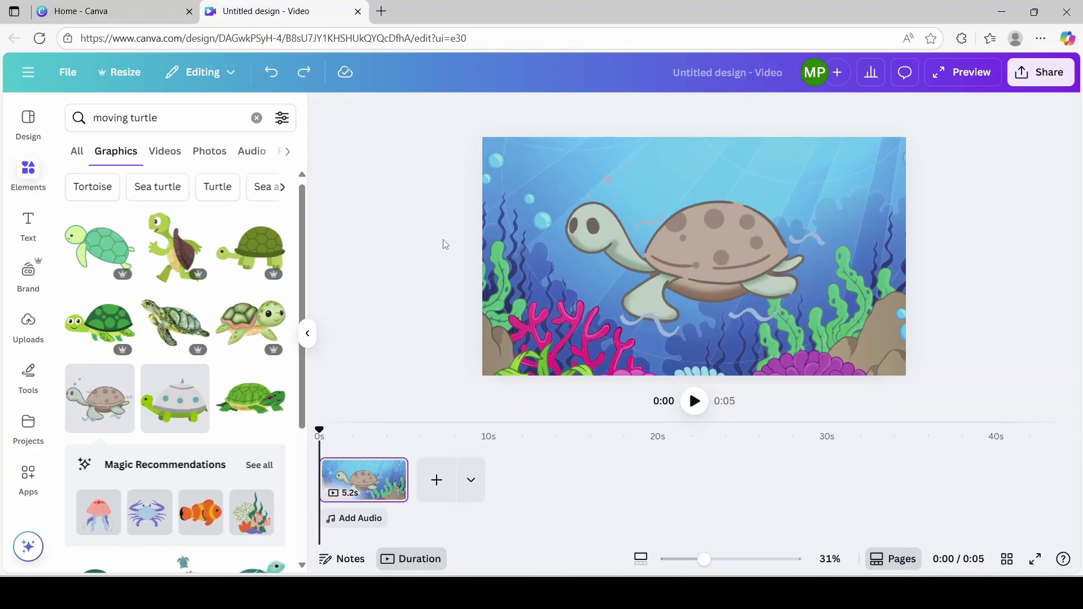
# Flip the turtle horizontally to face right, shrink it and move it to the left edge.
pyautogui.click(718, 245)
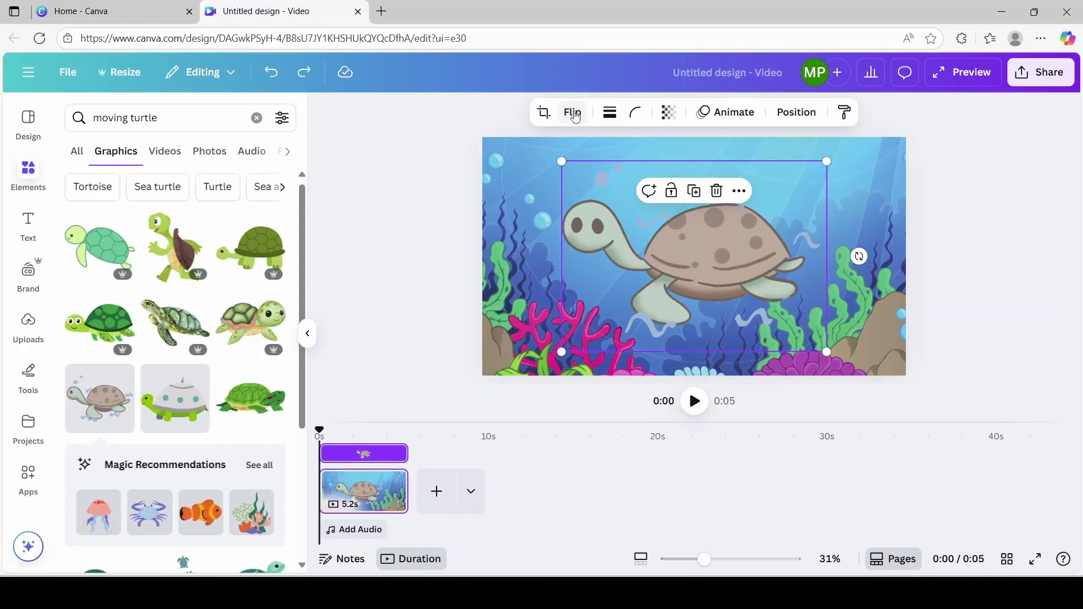
pyautogui.click(574, 114)
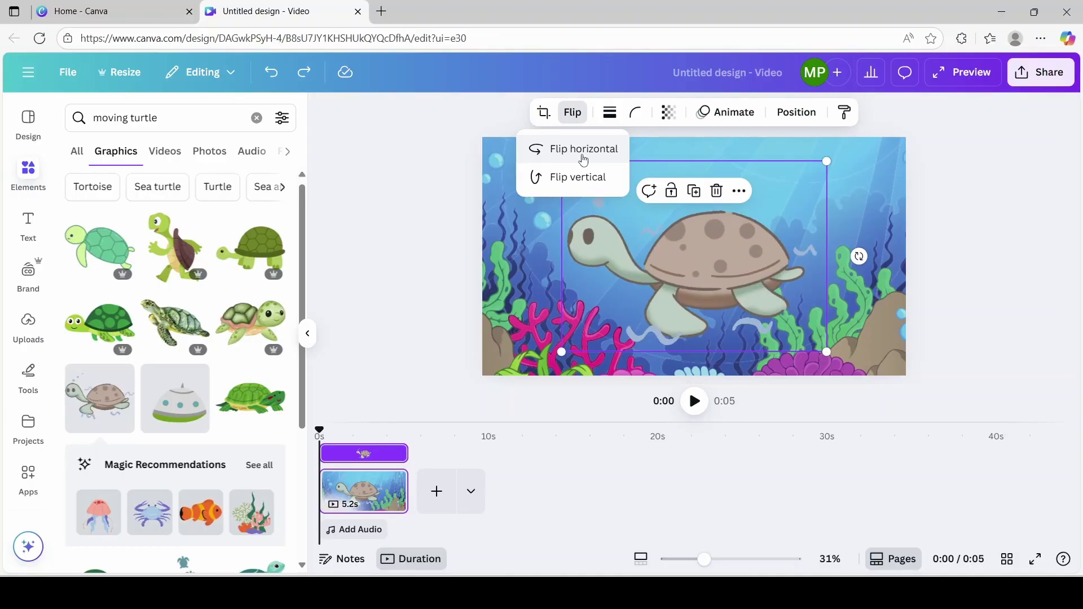
pyautogui.click(584, 150)
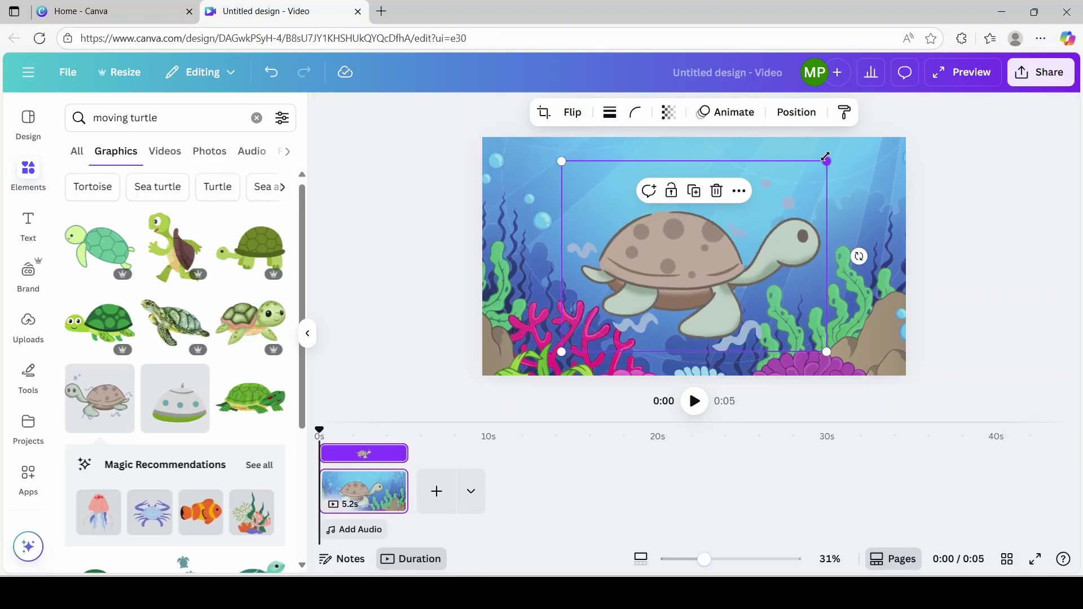
pyautogui.moveTo(826, 159); pyautogui.dragTo(687, 234)
pyautogui.moveTo(630, 295); pyautogui.dragTo(508, 271)
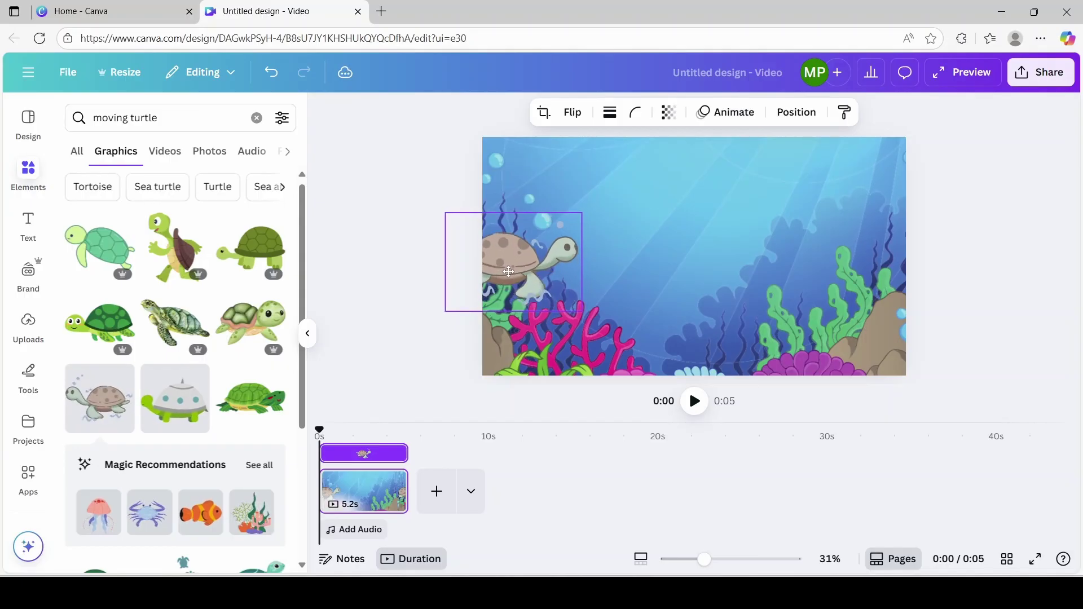
# Search Elements for 'moving reefs' and show all coral graphic results.
pyautogui.click(426, 162)
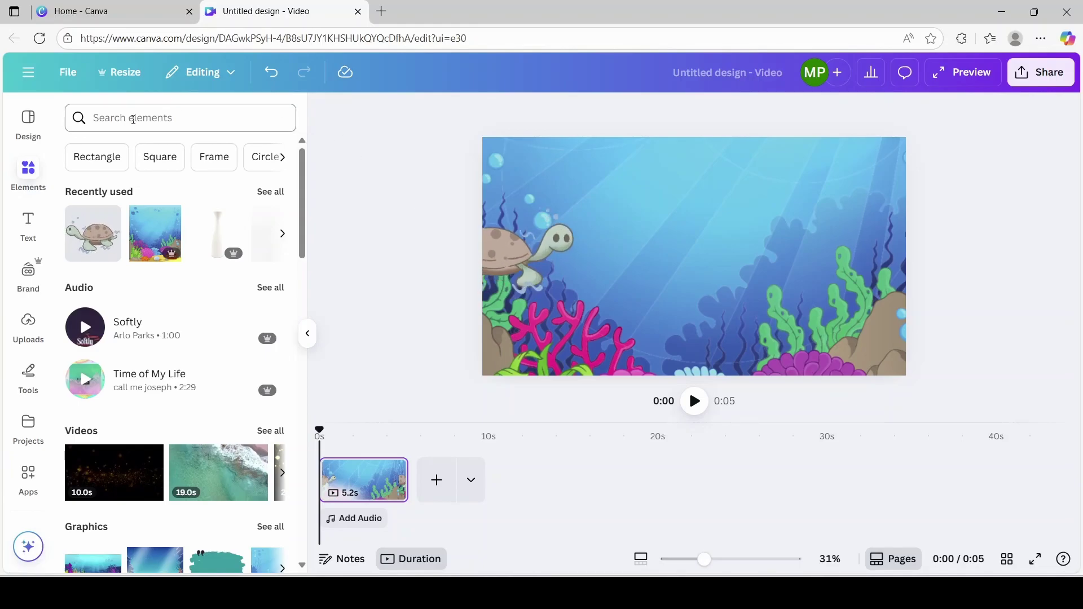
pyautogui.click(134, 120)
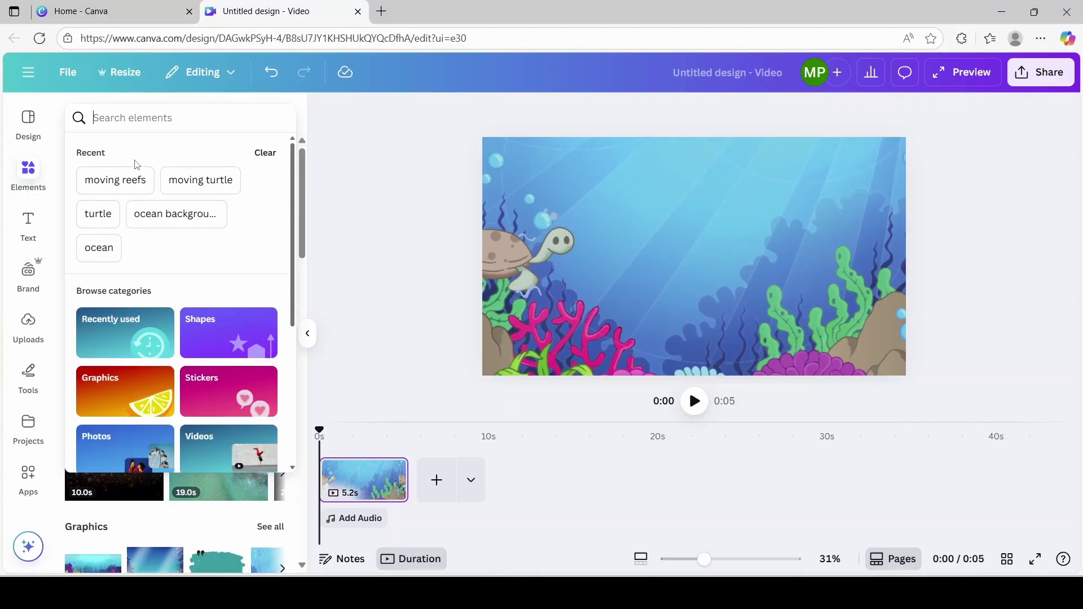
pyautogui.write('moving r')
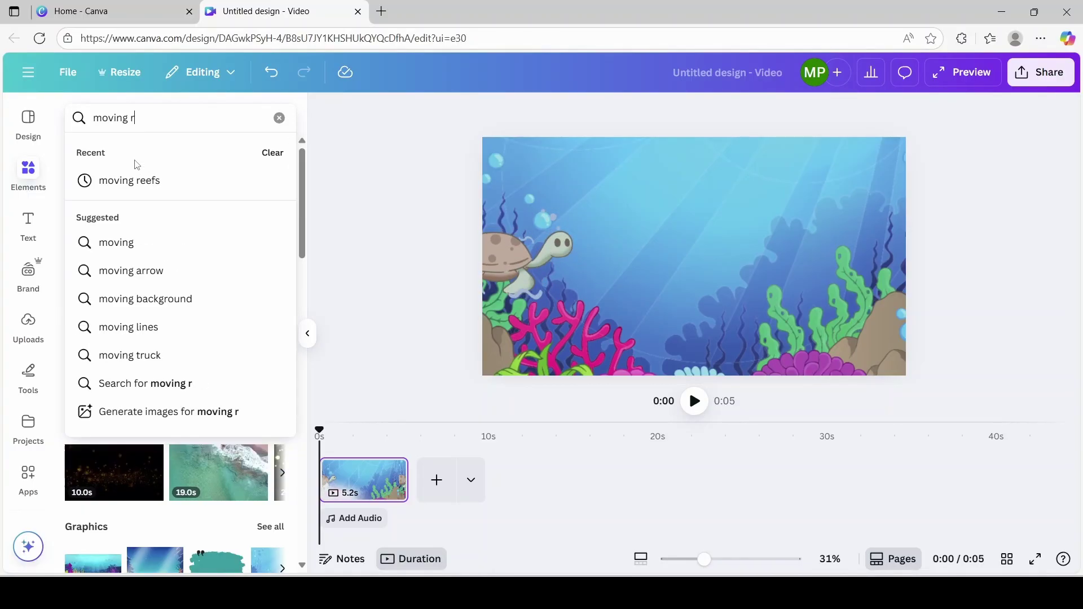
pyautogui.write('eefs')
pyautogui.click(136, 189)
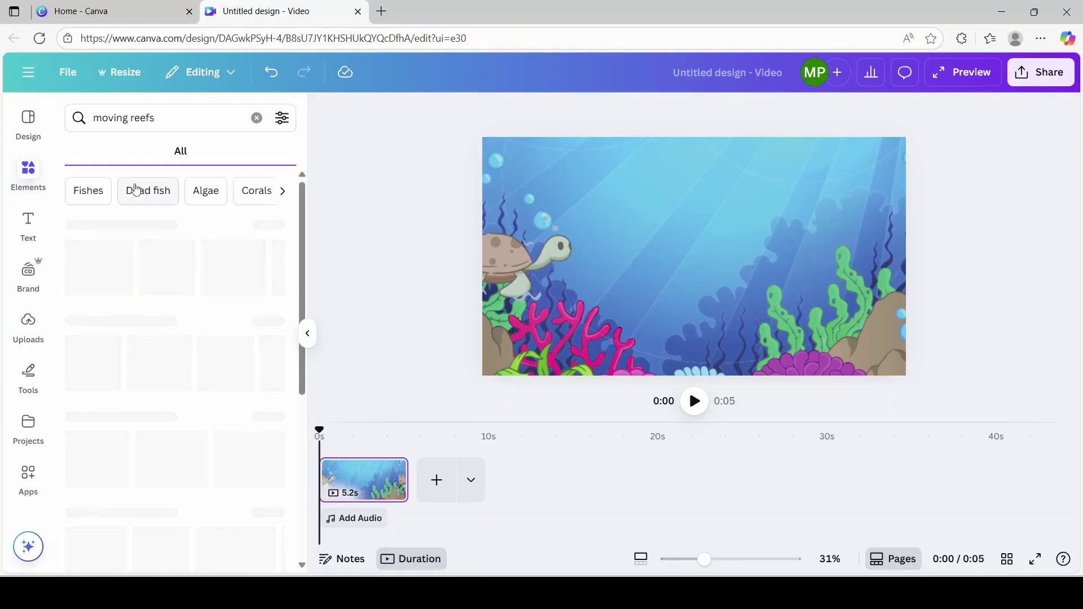
pyautogui.click(272, 226)
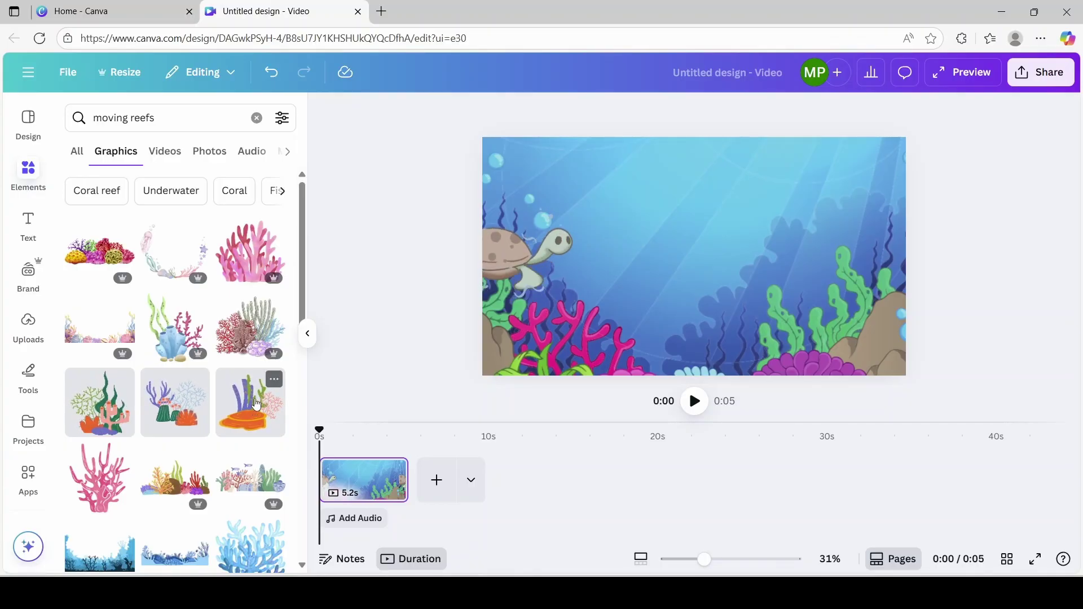
# Add two shrunken coral graphics, placing the orange one at the bottom-right corner.
pyautogui.click(256, 404)
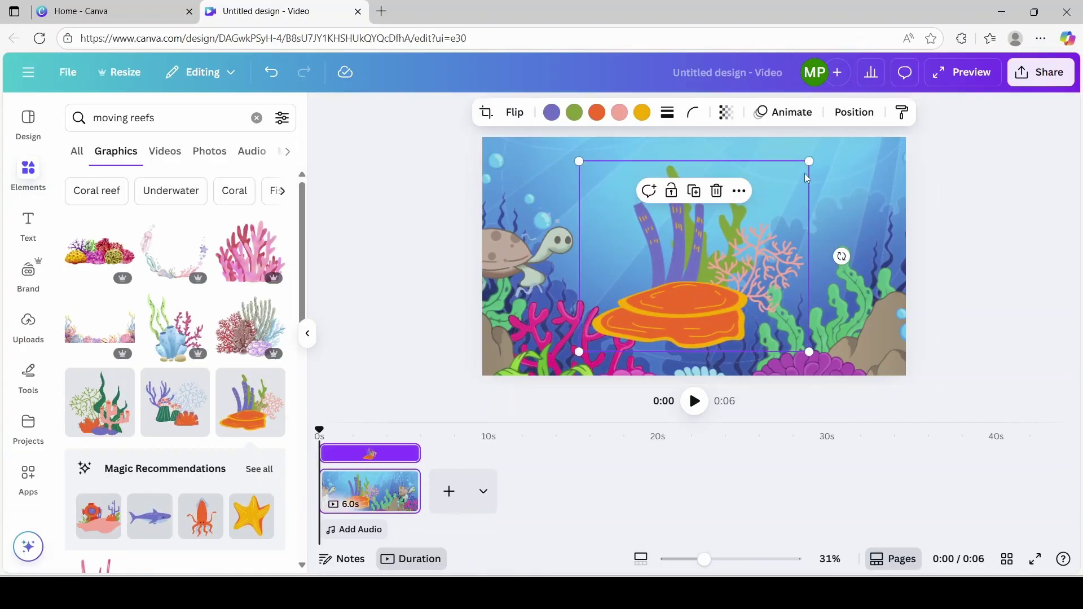
pyautogui.moveTo(809, 163); pyautogui.dragTo(674, 273)
pyautogui.moveTo(615, 320); pyautogui.dragTo(836, 353)
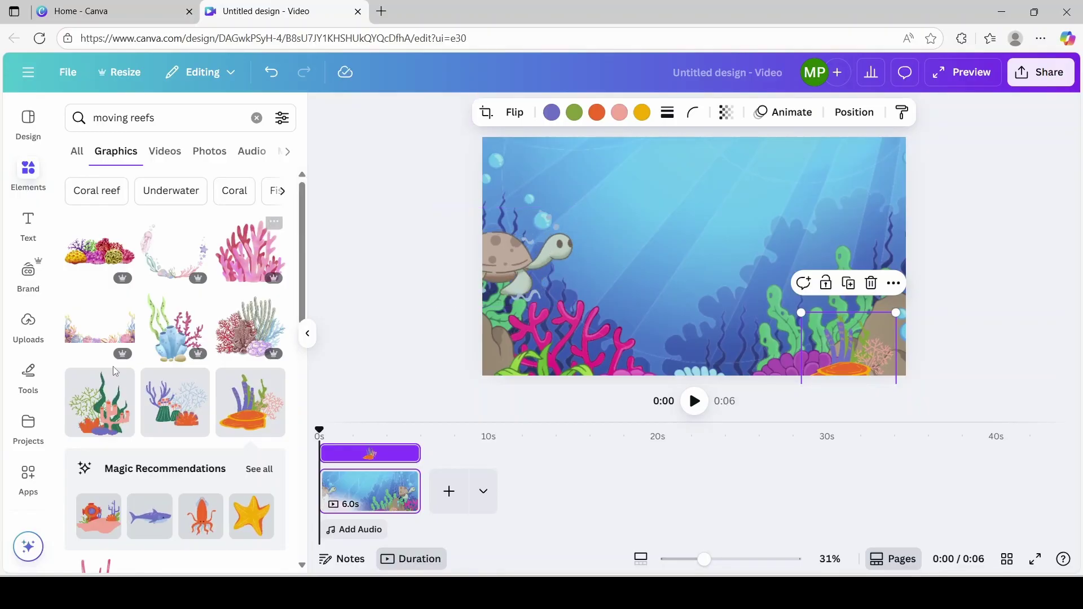
pyautogui.press('Escape')
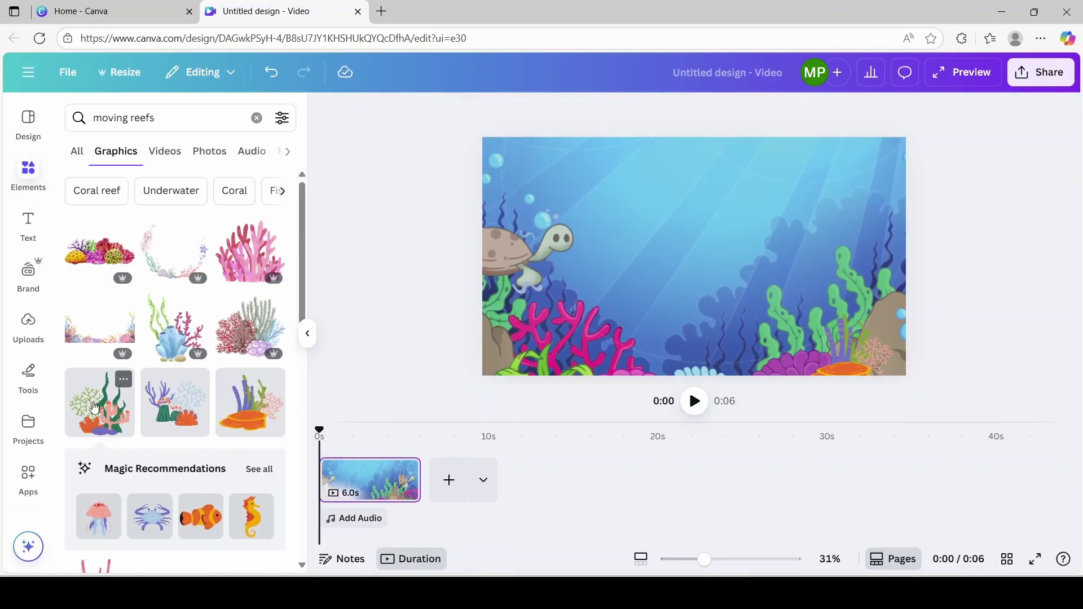
pyautogui.click(94, 408)
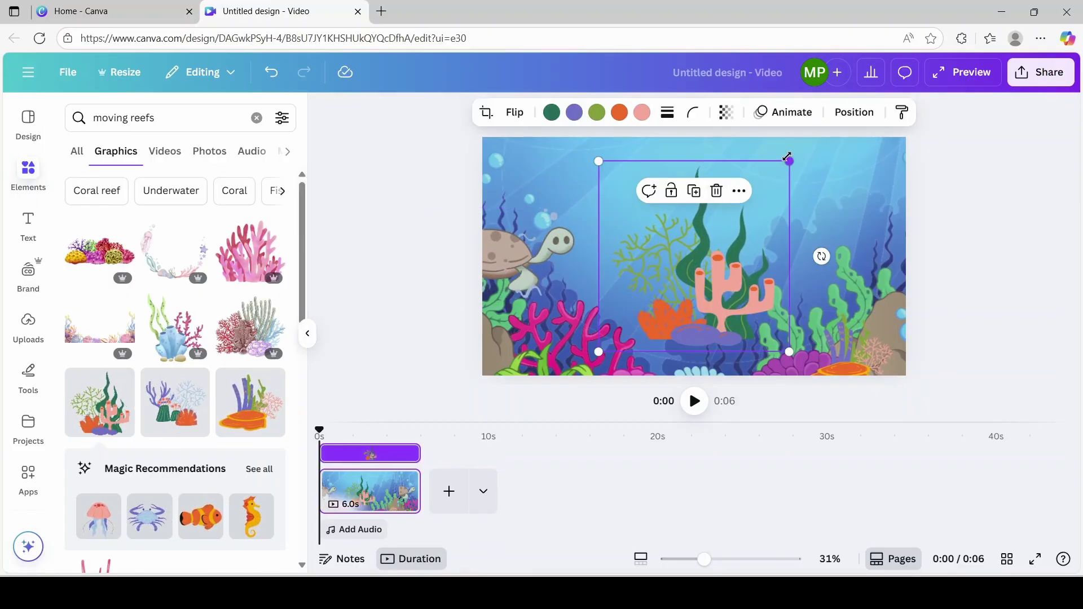
pyautogui.moveTo(788, 159); pyautogui.dragTo(629, 293)
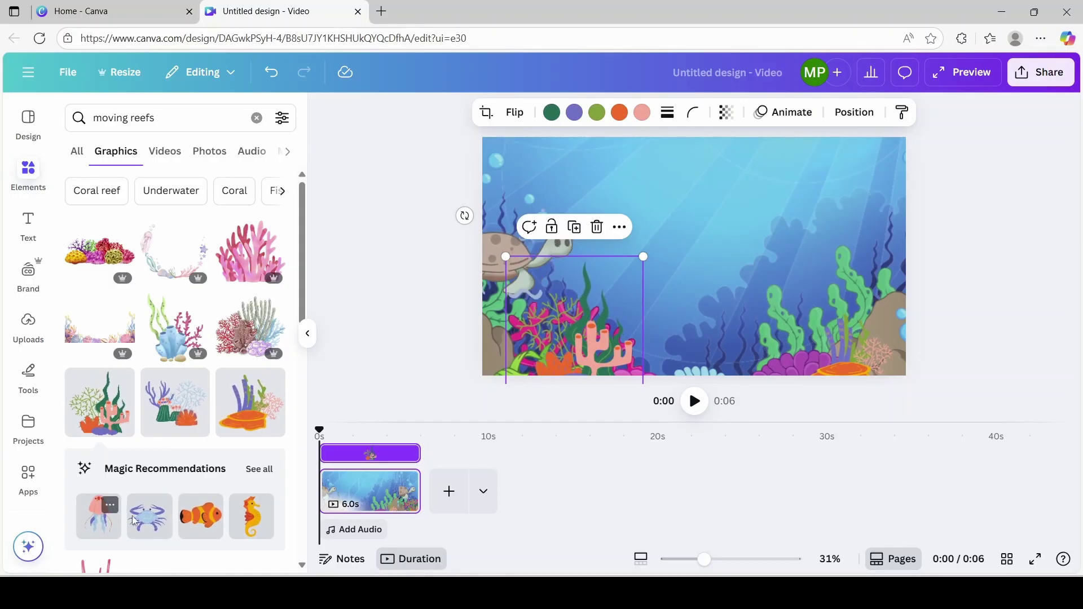
# Add a small jellyfish beside the right-hand reefs and a shrunken crab next to it.
pyautogui.click(98, 517)
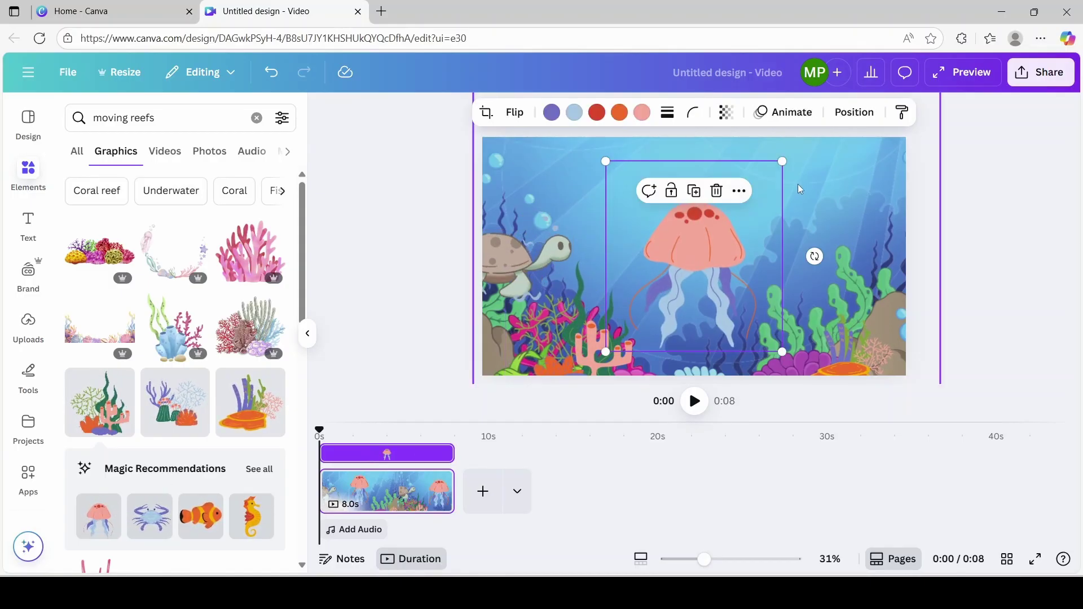
pyautogui.moveTo(782, 161); pyautogui.dragTo(703, 247)
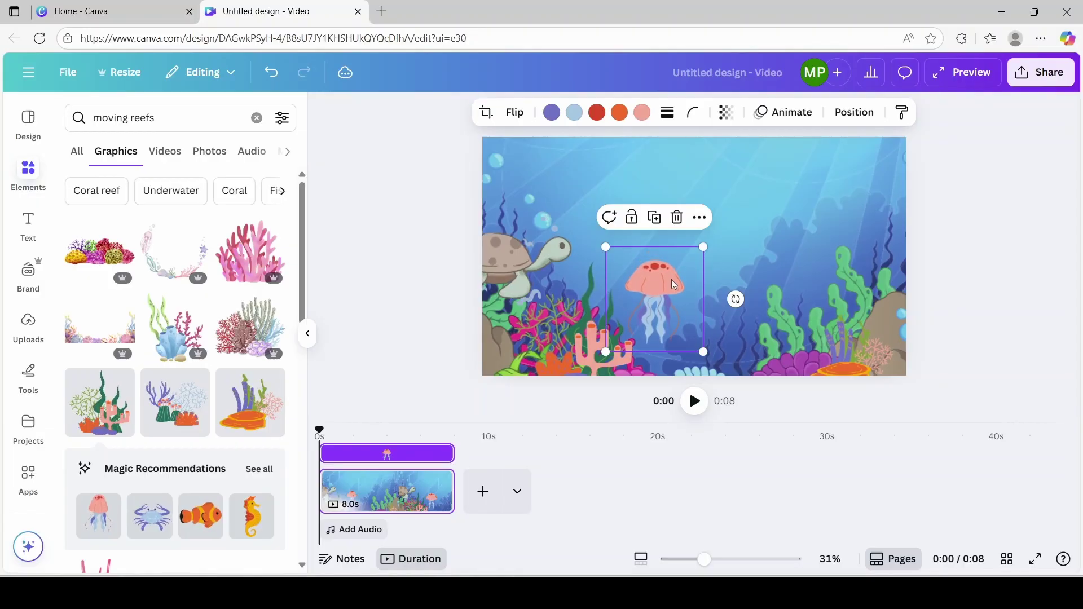
pyautogui.moveTo(673, 284); pyautogui.dragTo(746, 300)
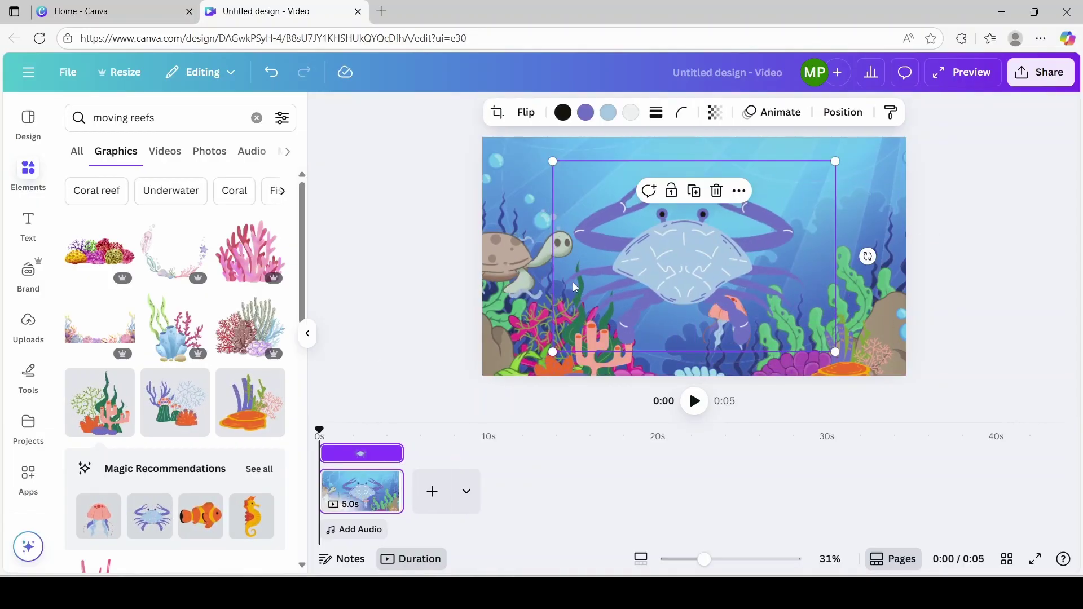
pyautogui.rightClick(665, 273)
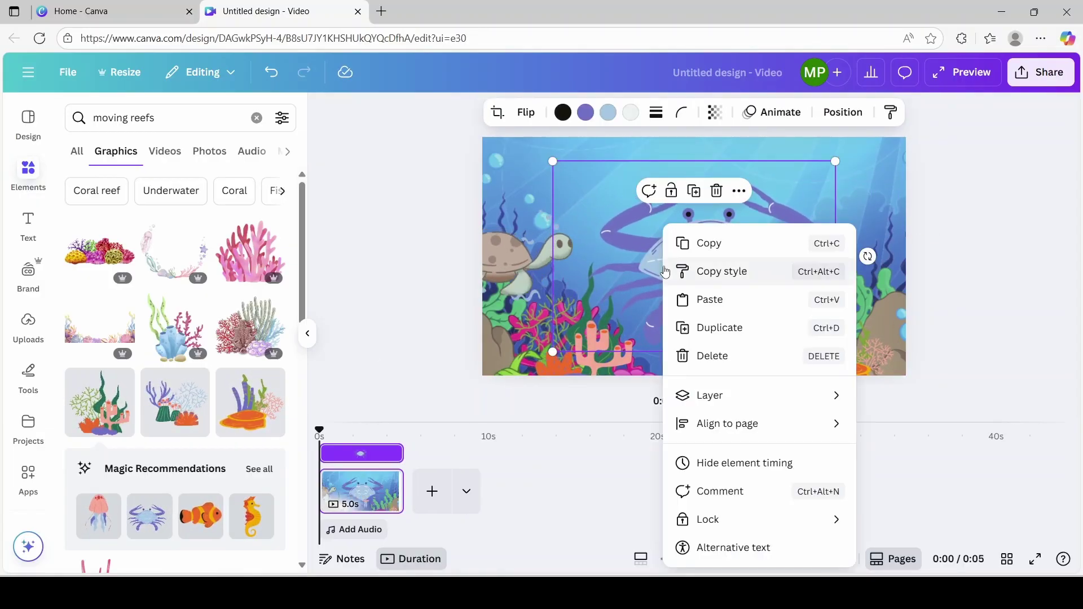
pyautogui.moveTo(835, 161); pyautogui.dragTo(658, 281)
pyautogui.moveTo(612, 327); pyautogui.dragTo(666, 334)
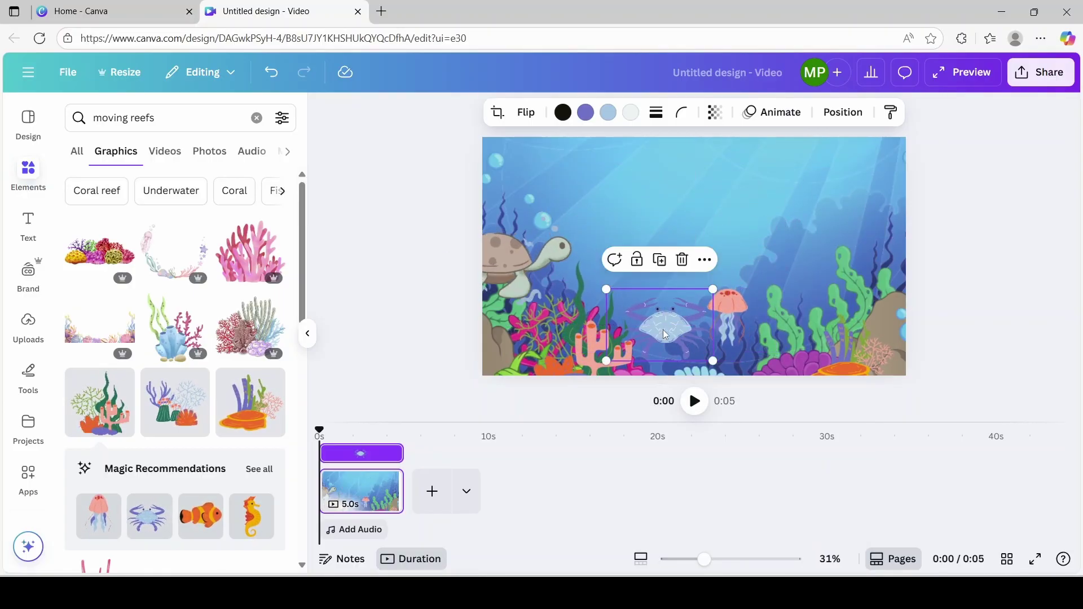
pyautogui.moveTo(713, 289); pyautogui.dragTo(695, 301)
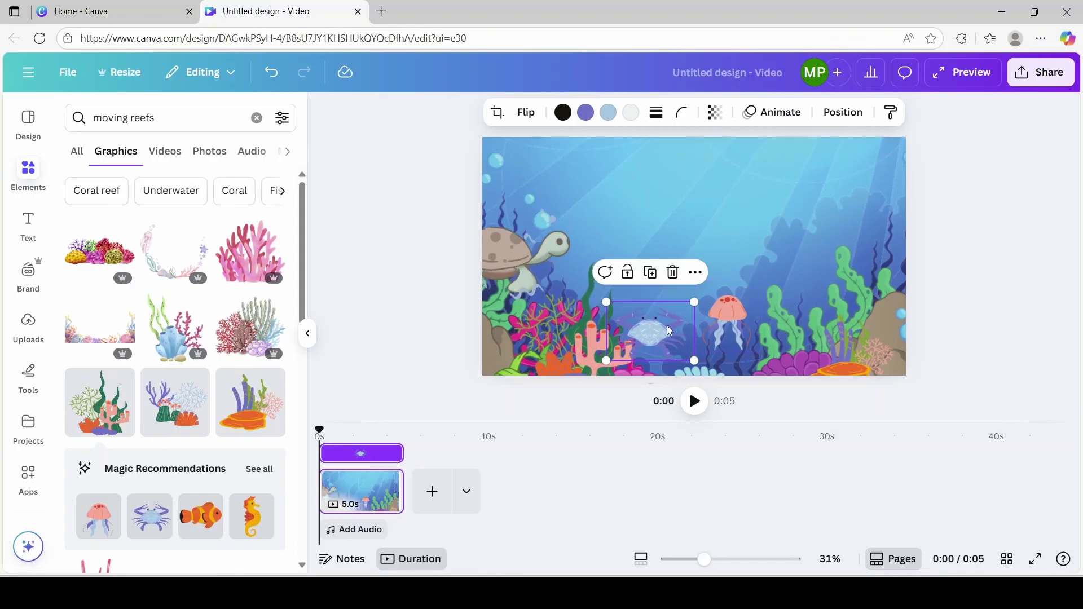
# Add a clownfish and shrink it at the top left.
pyautogui.click(200, 516)
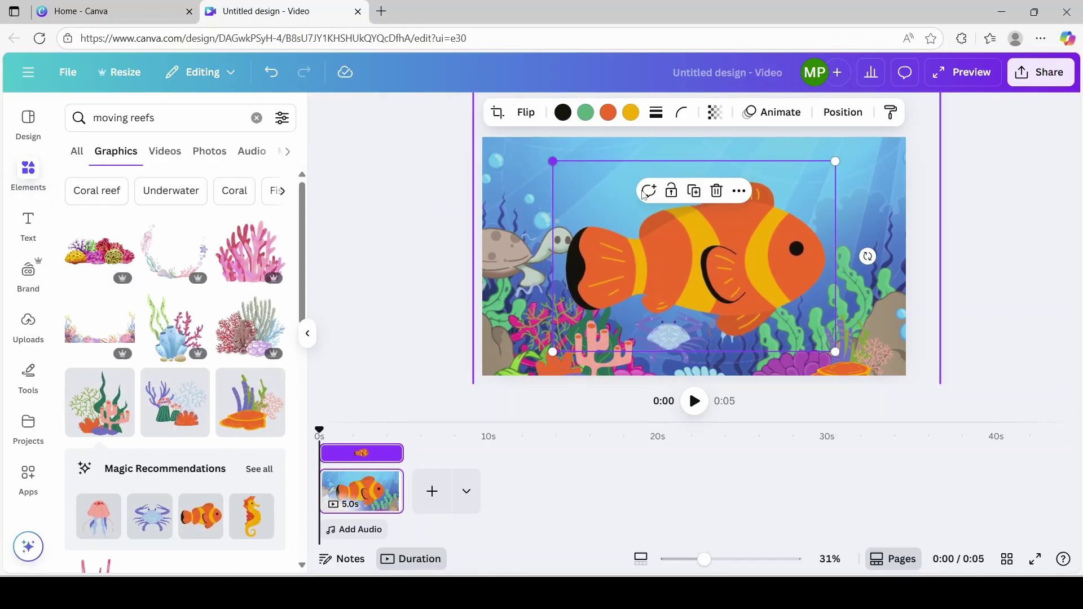
pyautogui.moveTo(836, 352); pyautogui.dragTo(589, 182)
pyautogui.press('Escape')
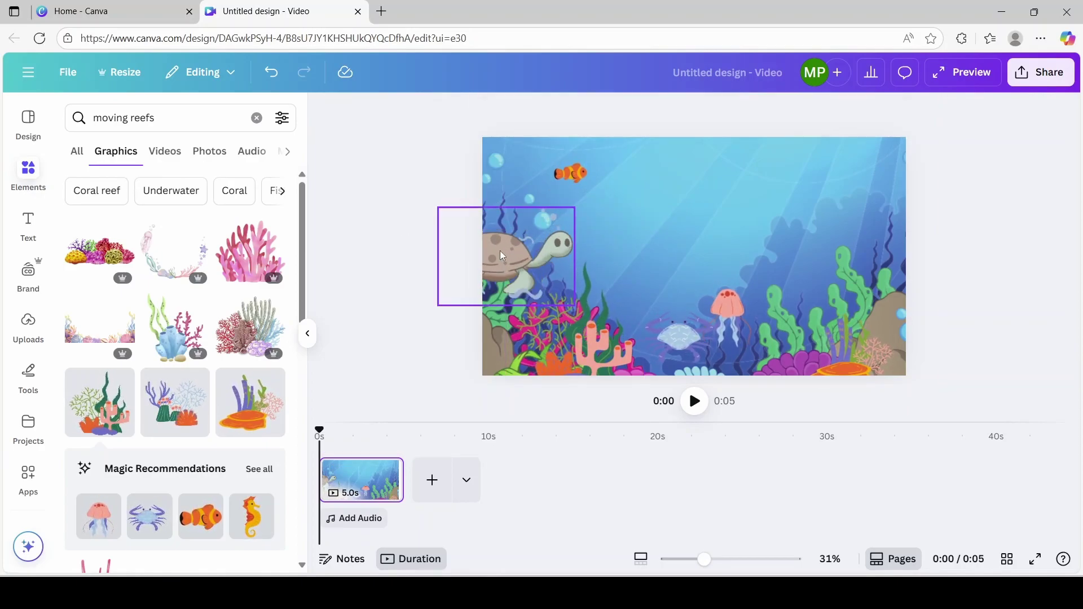
# Select the turtle on the left and open its Animate options.
pyautogui.click(505, 255)
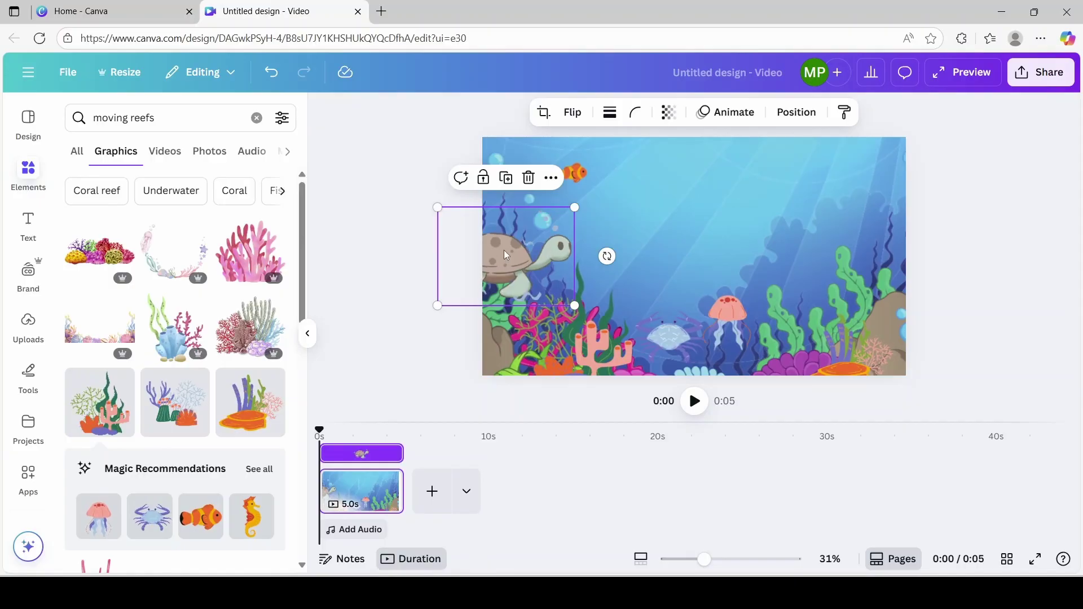
pyautogui.click(707, 113)
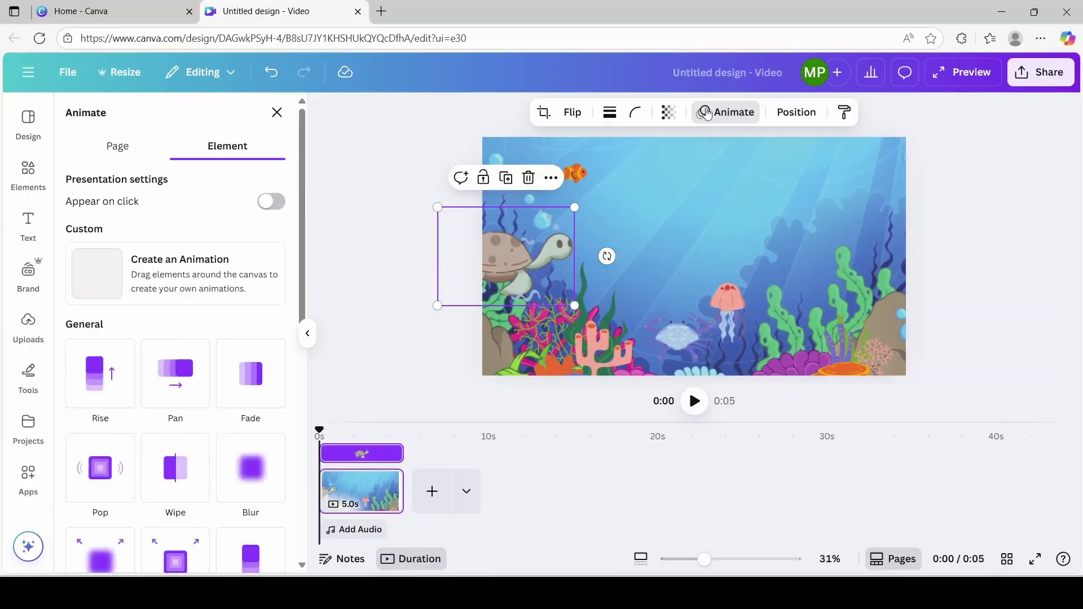
# Draw a custom motion path carrying the turtle from the left edge to the top-right corner.
pyautogui.click(99, 275)
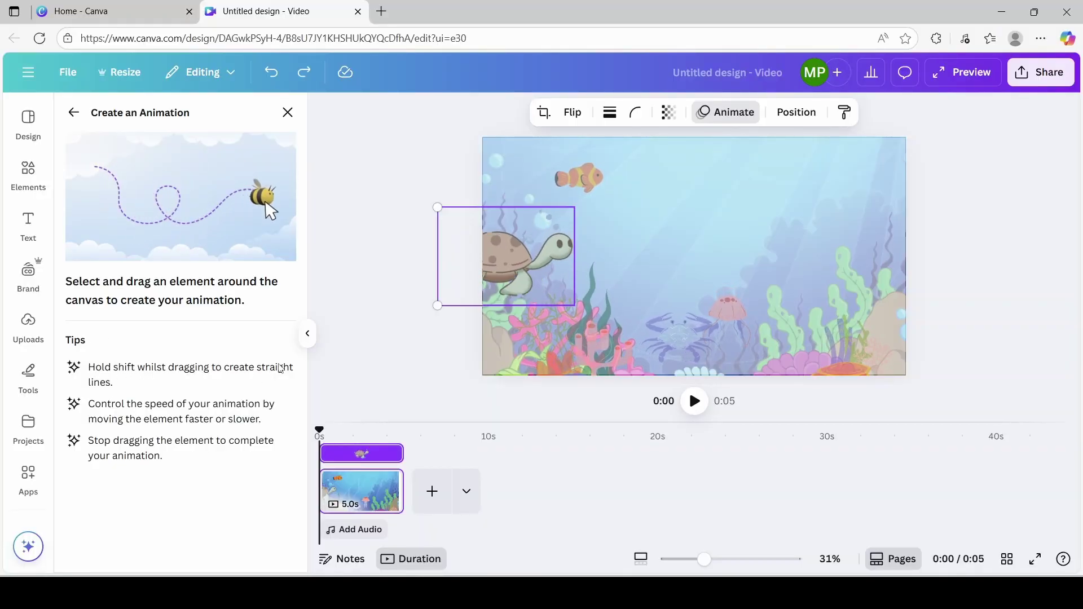
pyautogui.moveTo(506, 255)
pyautogui.mouseDown()
pyautogui.moveTo(649, 257)
pyautogui.moveTo(735, 234)
pyautogui.moveTo(776, 250)
pyautogui.moveTo(858, 245)
pyautogui.mouseUp()
pyautogui.moveTo(885, 187); pyautogui.dragTo(935, 155)
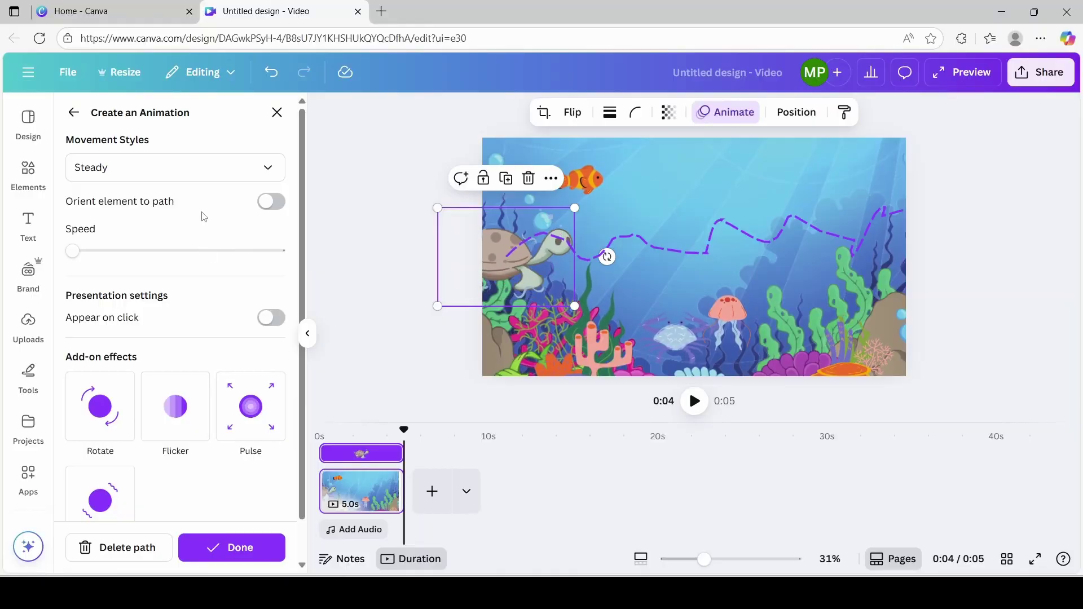
pyautogui.click(242, 540)
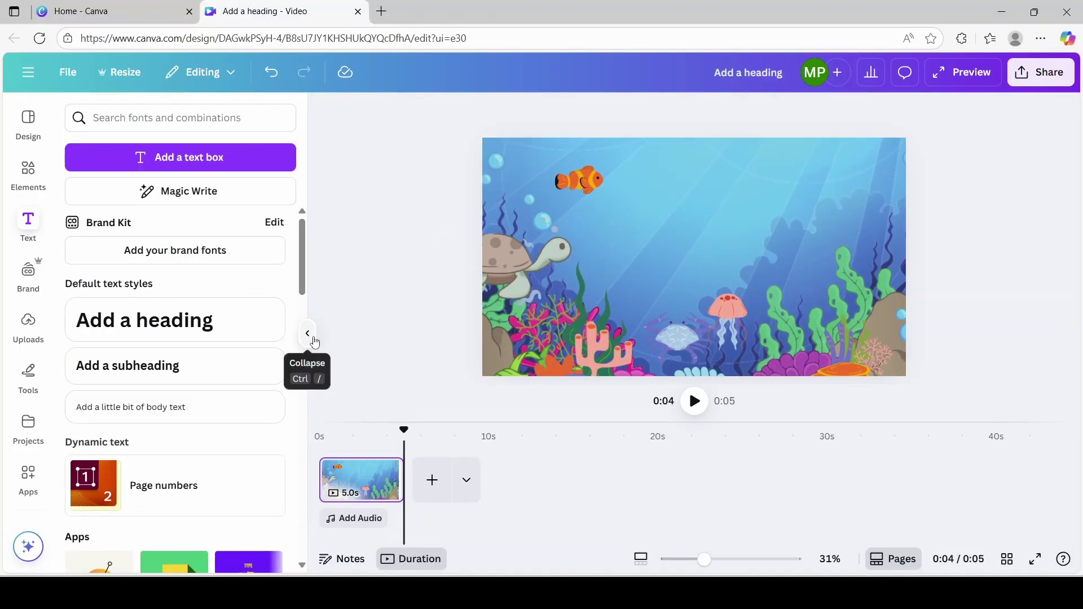
# Add a 'swim swim Jim' heading at the top of the scene and move the clownfish lower.
pyautogui.click(28, 172)
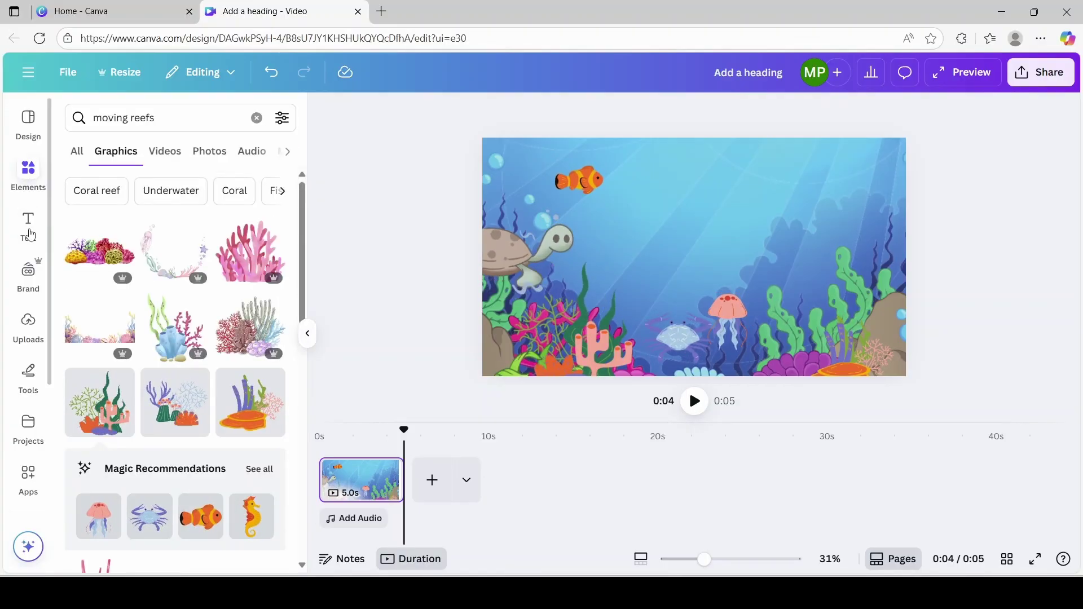
pyautogui.click(31, 234)
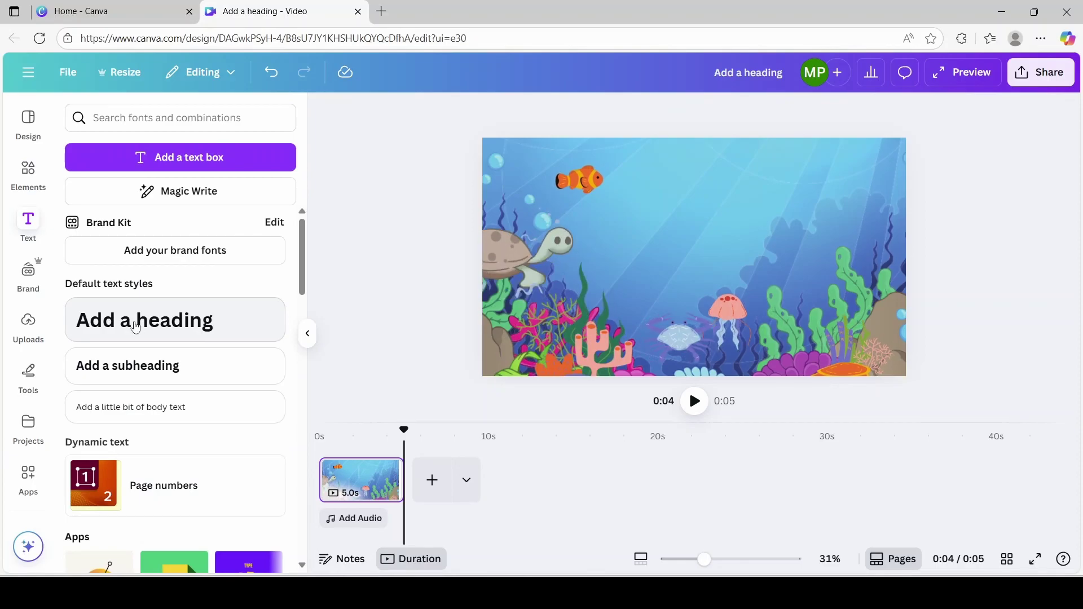
pyautogui.click(136, 327)
pyautogui.write('swim swim Jim')
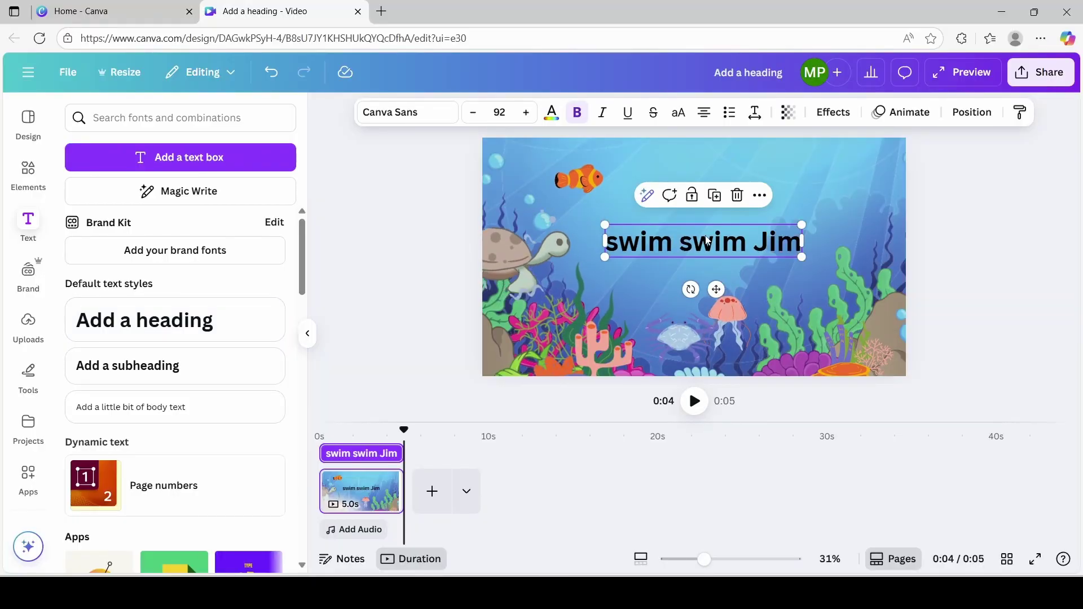
pyautogui.moveTo(703, 249); pyautogui.dragTo(702, 173)
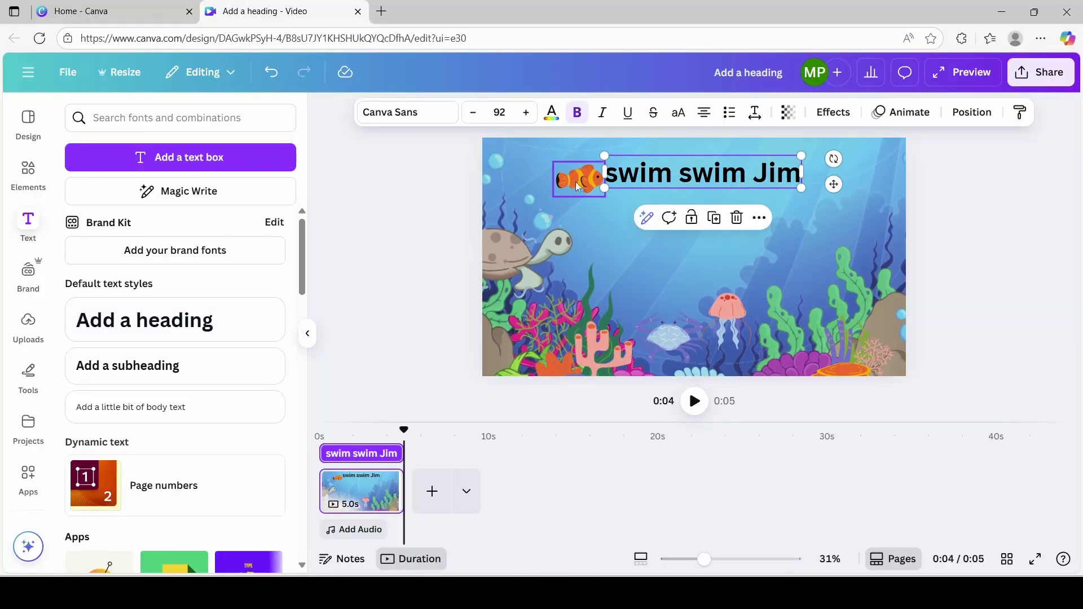
pyautogui.moveTo(579, 180); pyautogui.dragTo(641, 284)
# Make the 'swim swim Jim' heading white and enlarge it.
pyautogui.click(705, 178)
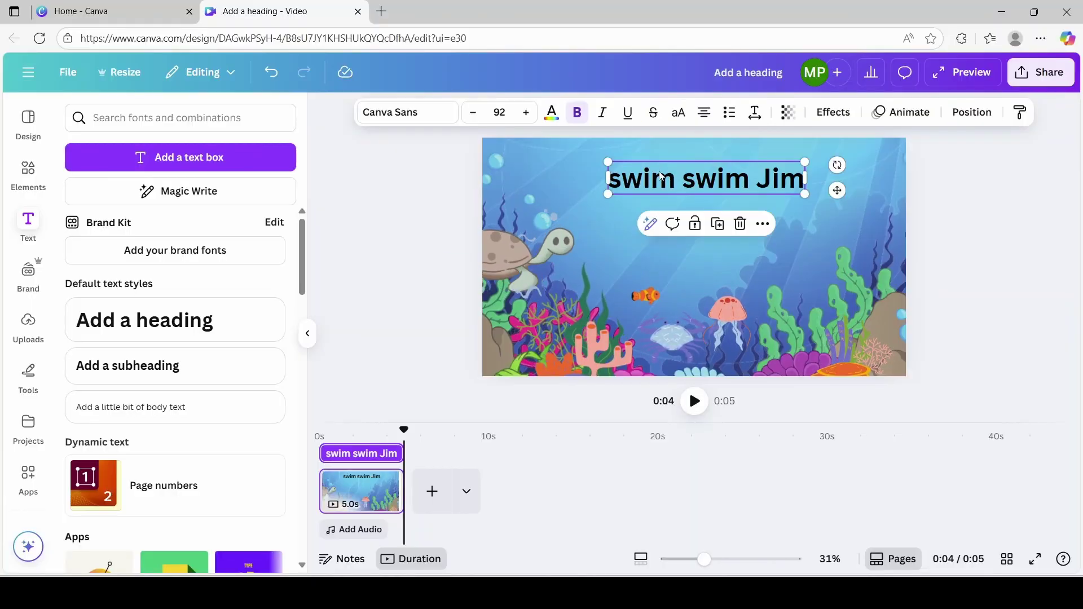
pyautogui.click(551, 117)
pyautogui.click(289, 258)
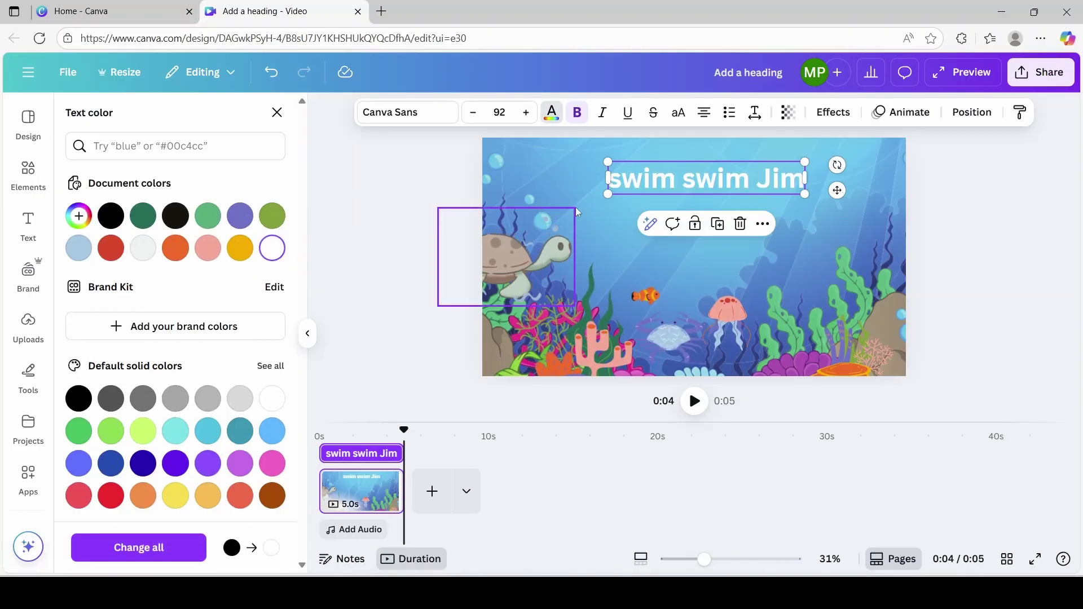
pyautogui.moveTo(608, 194); pyautogui.dragTo(581, 197)
# Play the reef scene from the start to watch the turtle swim, then collapse the side panel.
pyautogui.click(696, 411)
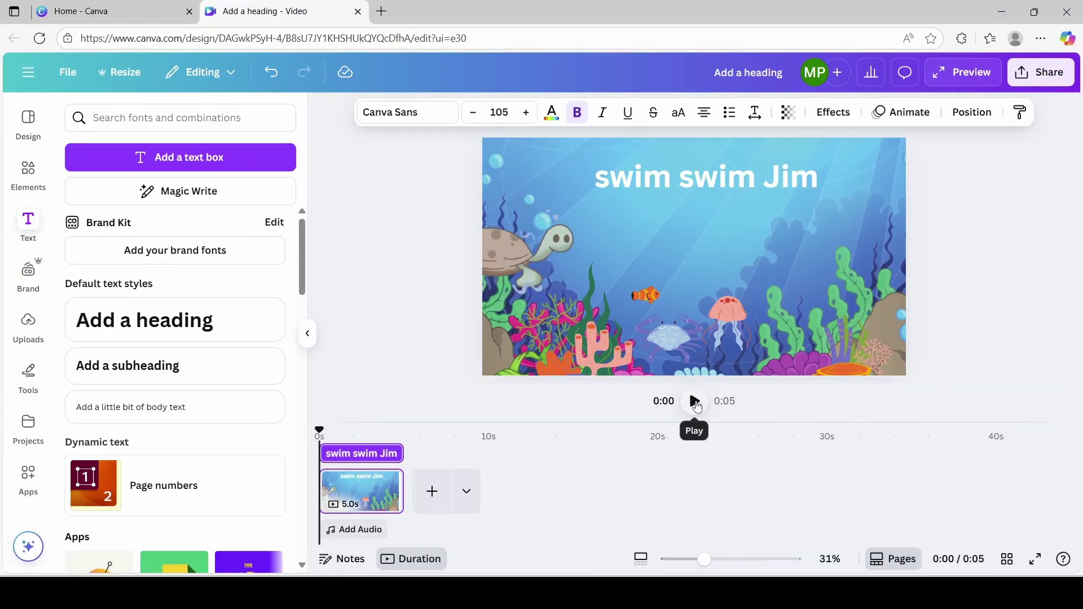
pyautogui.click(695, 402)
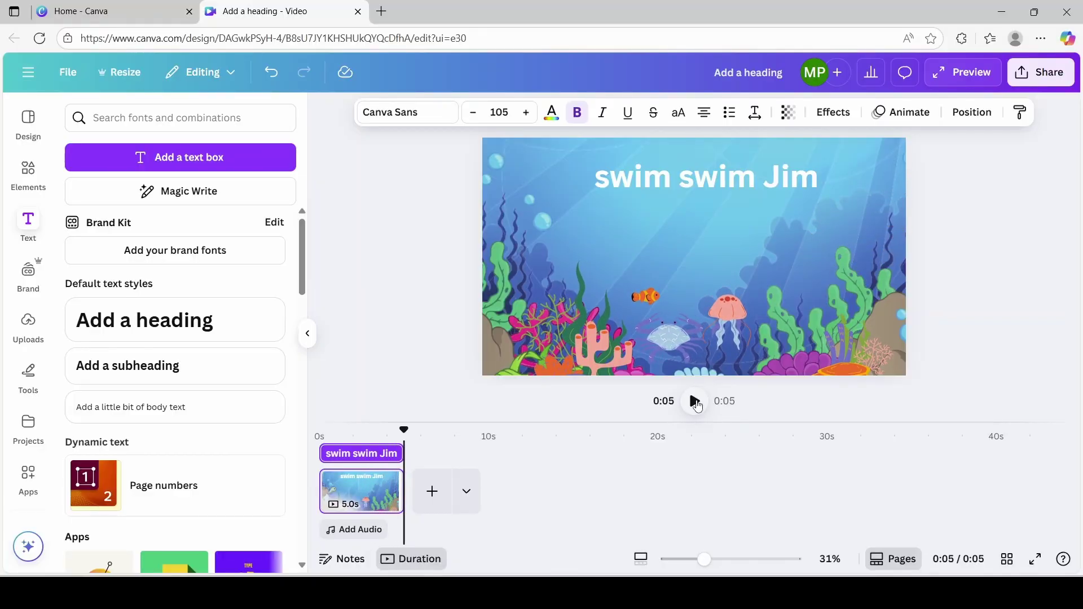
pyautogui.click(307, 334)
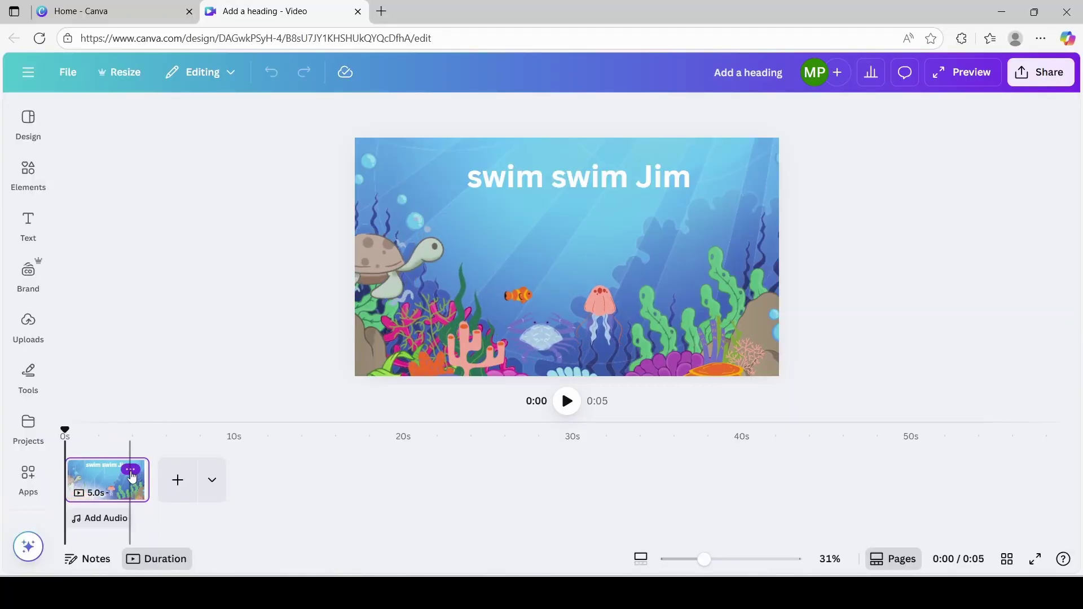
# Duplicate page 1 as page 2, then delete the ocean background image on page 2.
pyautogui.click(131, 471)
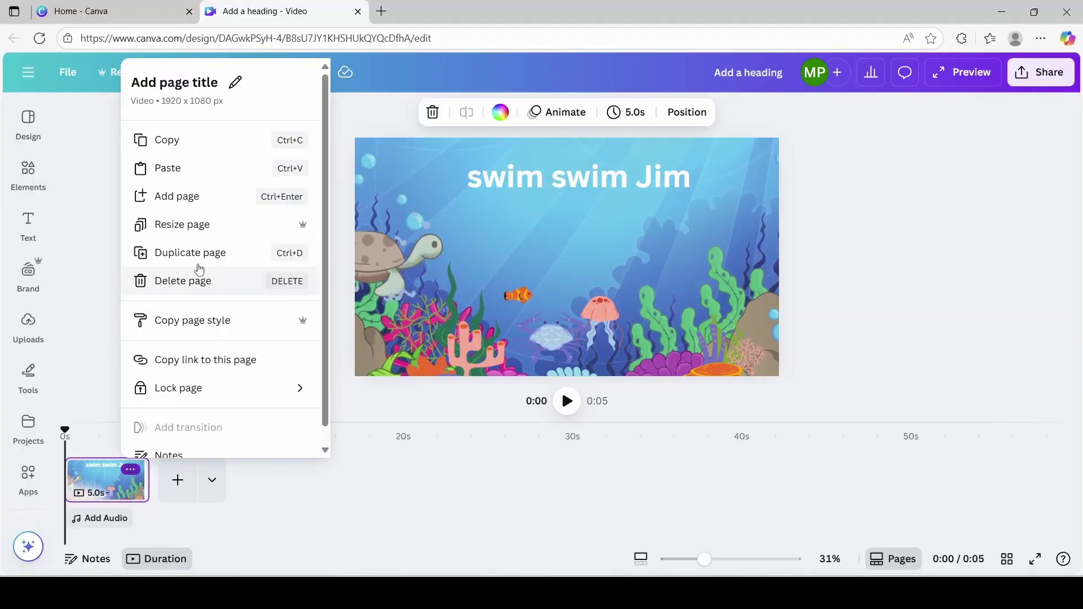
pyautogui.click(198, 261)
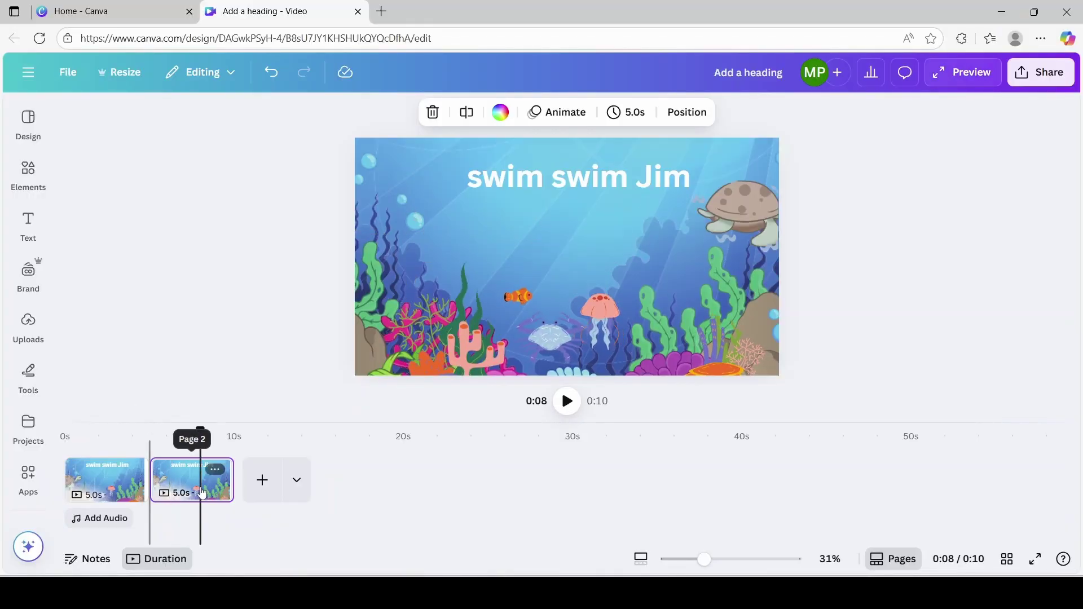
pyautogui.click(200, 432)
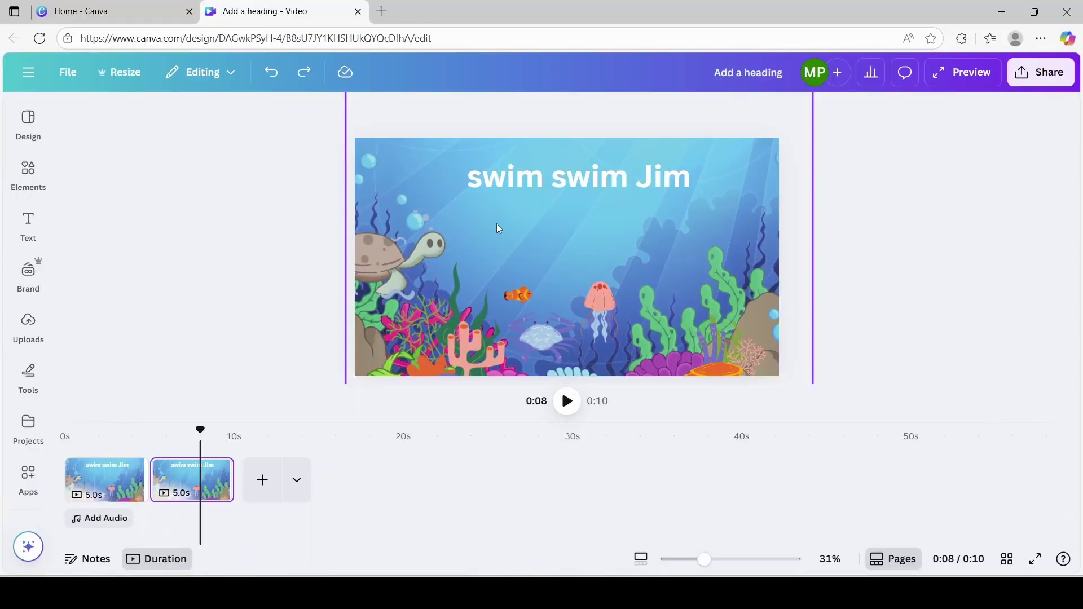
pyautogui.click(438, 184)
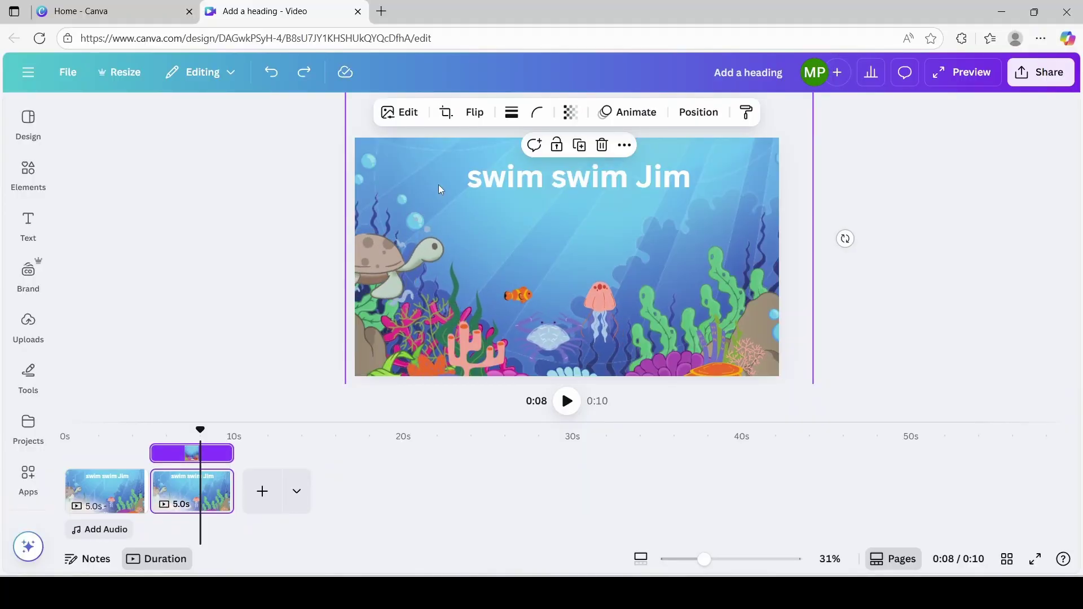
pyautogui.press('Delete')
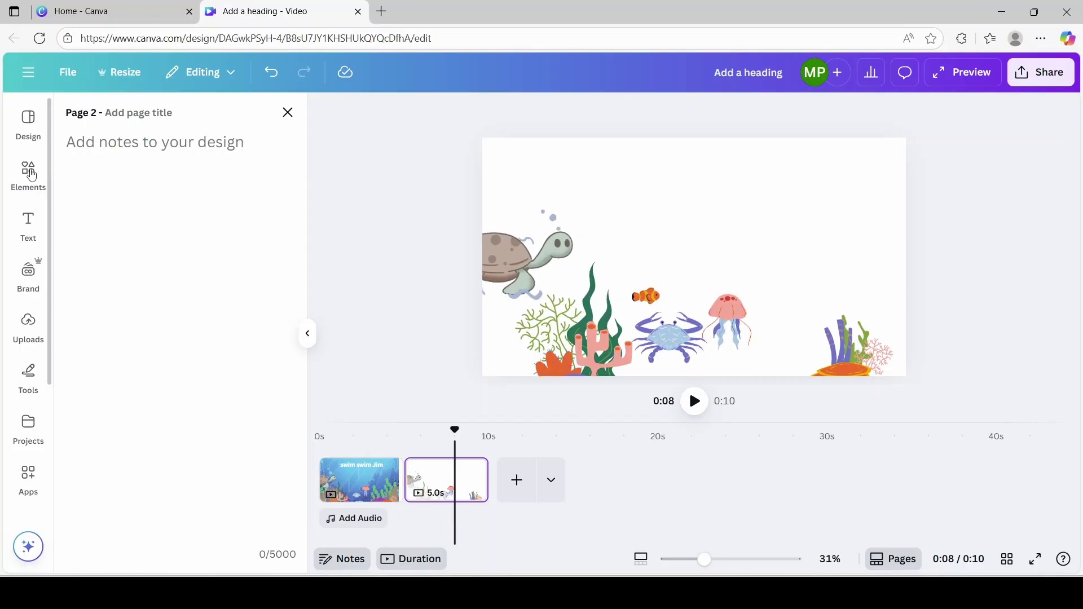
# Search Elements for 'ocean background' graphics and place the sandy reef graphic on page 2.
pyautogui.click(32, 176)
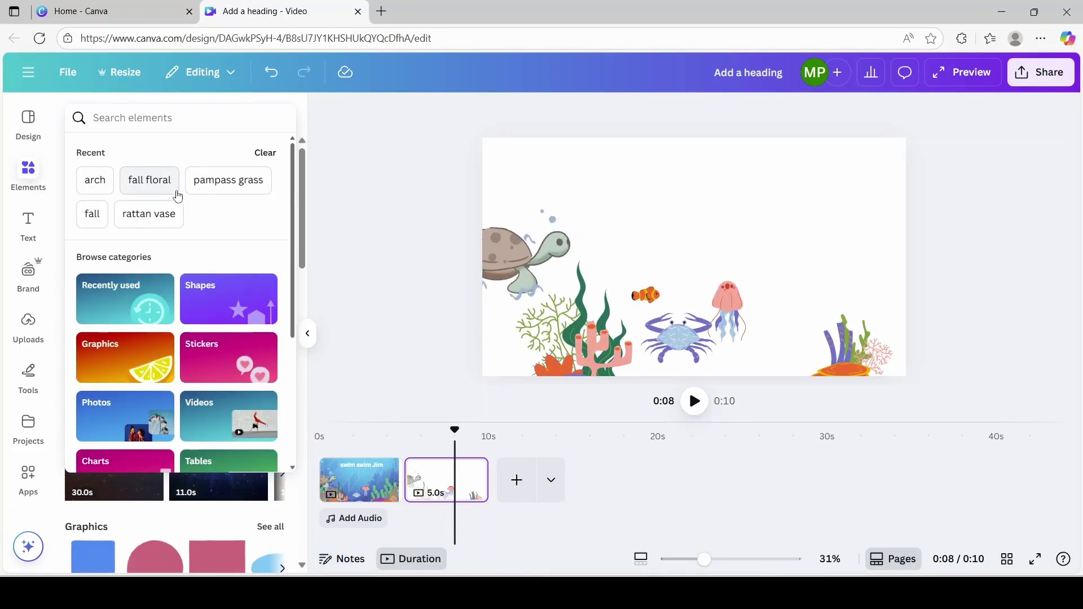
pyautogui.write('ocean back')
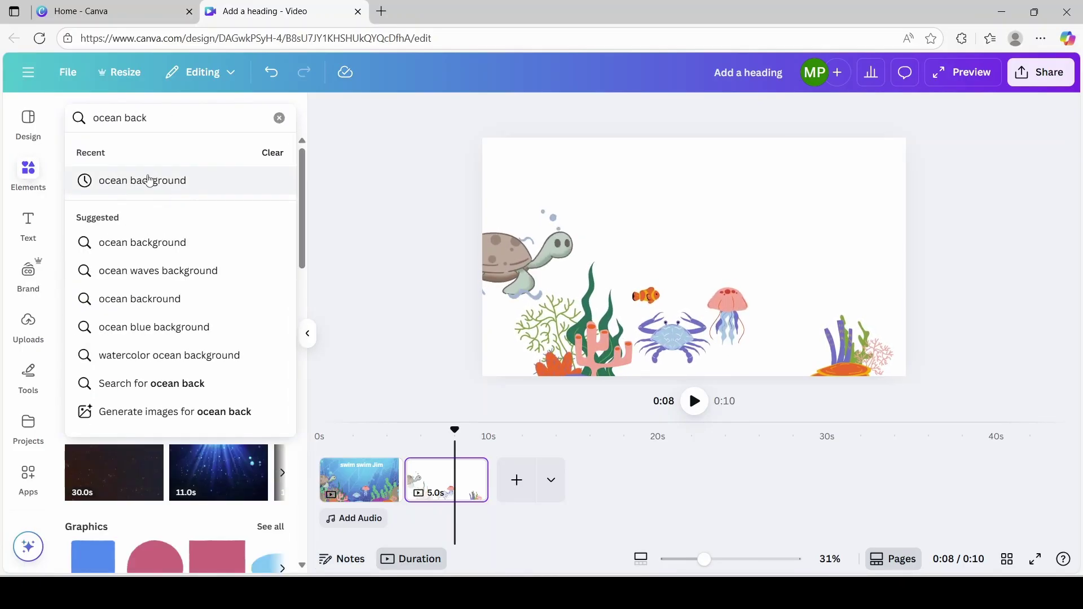
pyautogui.click(149, 180)
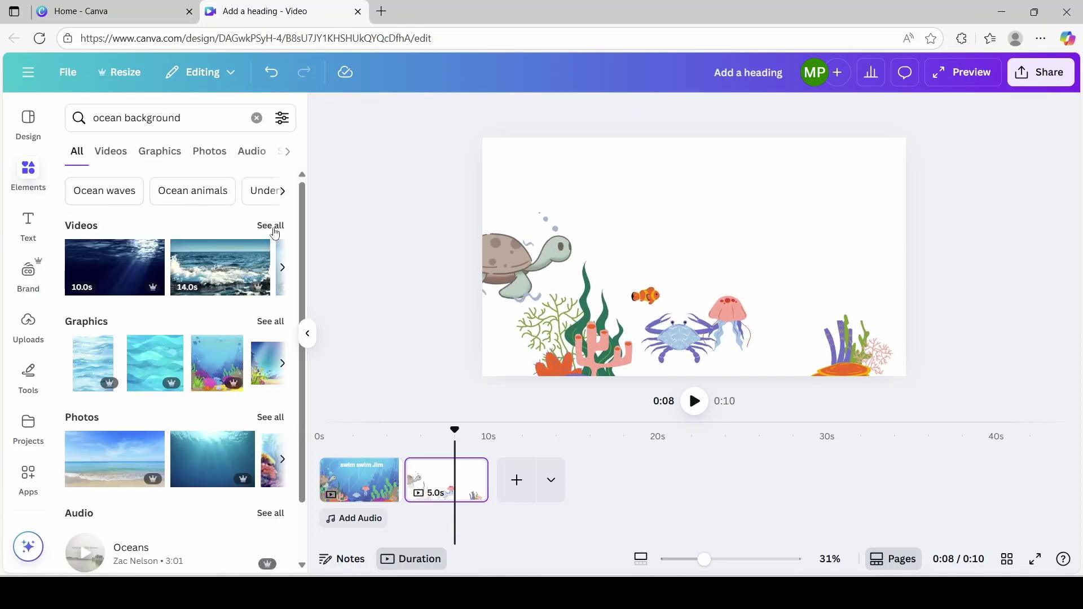
pyautogui.click(271, 317)
pyautogui.moveTo(305, 270); pyautogui.dragTo(313, 353)
pyautogui.scroll(2, 97, 361)
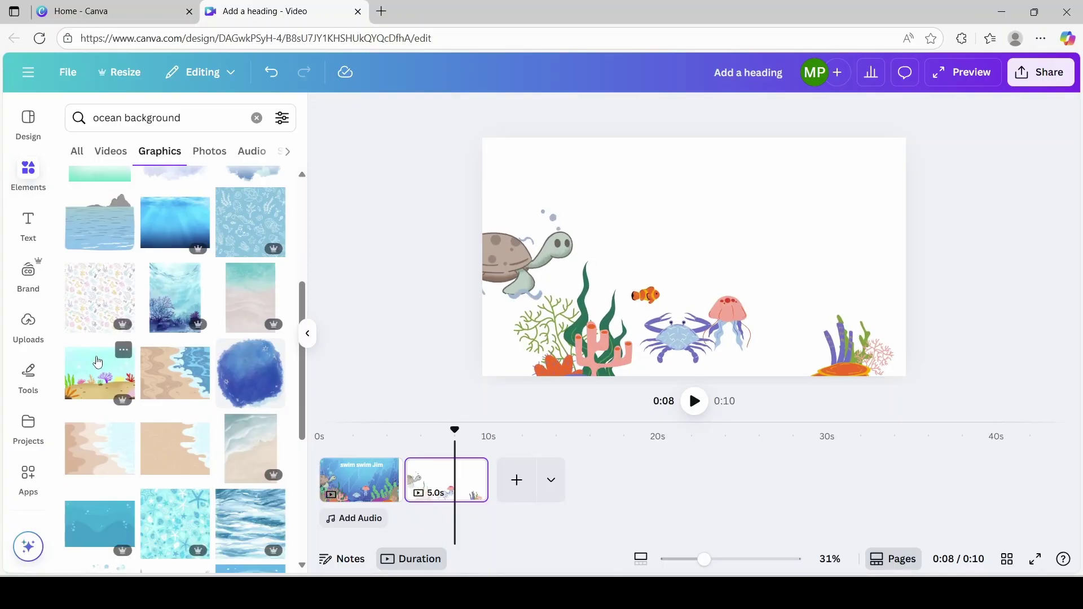
pyautogui.moveTo(95, 373); pyautogui.dragTo(649, 201)
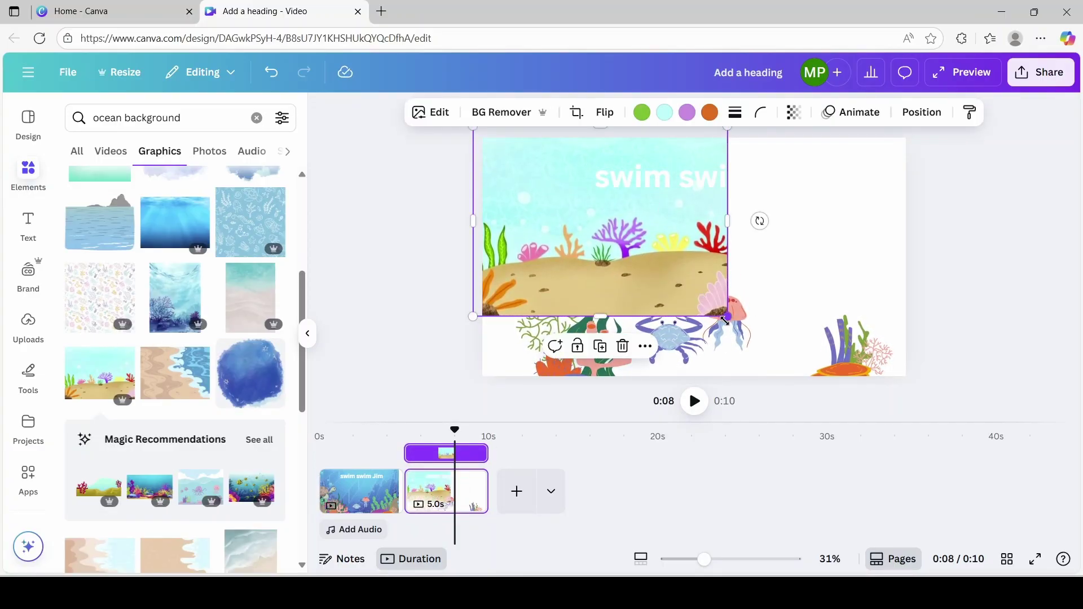
# Enlarge the reef graphic to fill the page and move it to the bottom layer.
pyautogui.moveTo(727, 318); pyautogui.dragTo(914, 389)
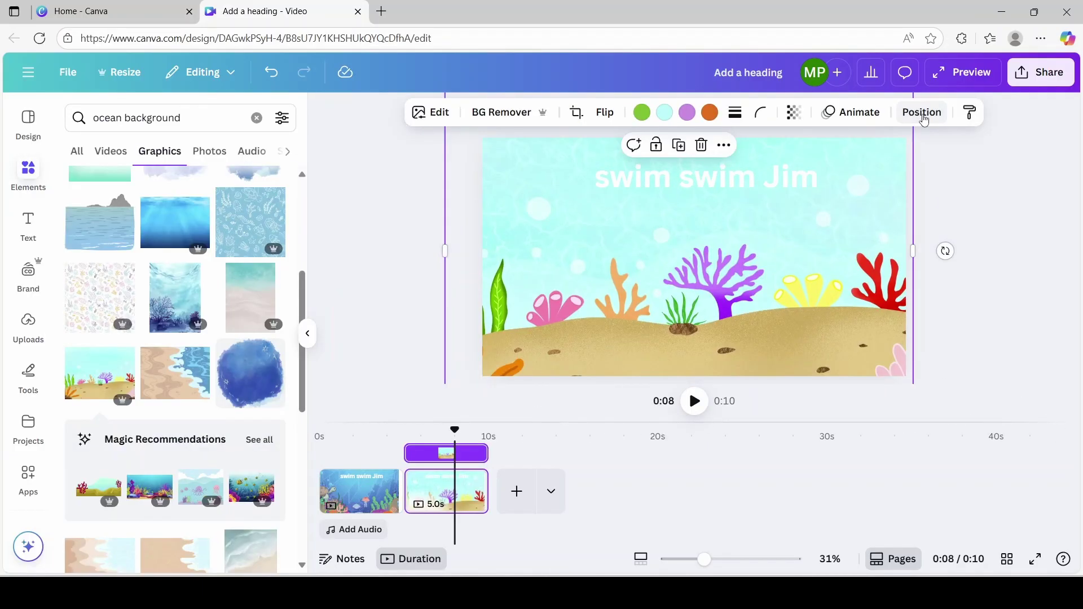
pyautogui.click(922, 113)
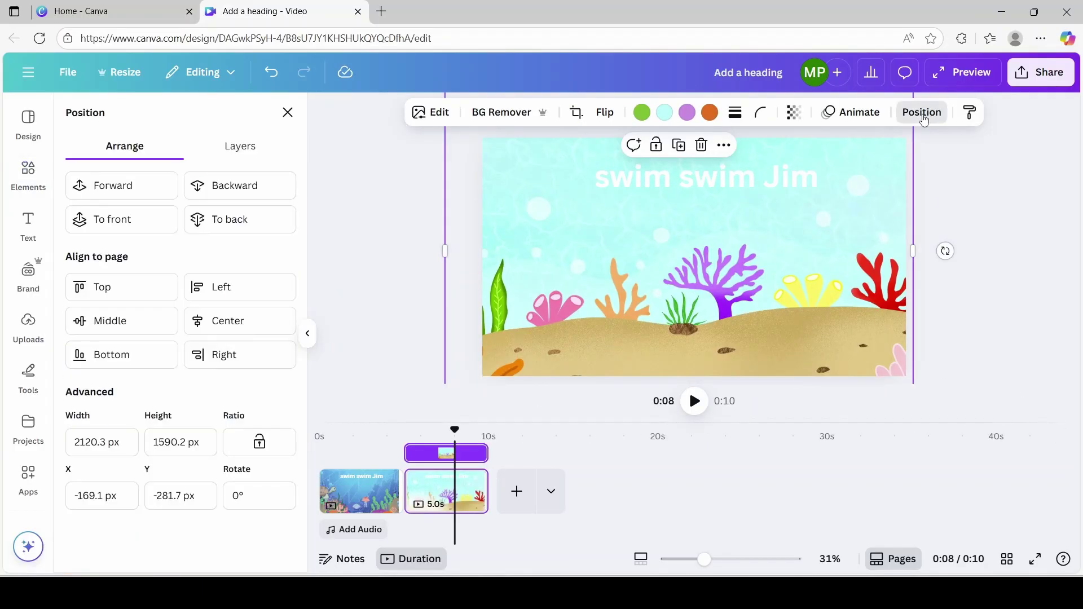
pyautogui.click(248, 157)
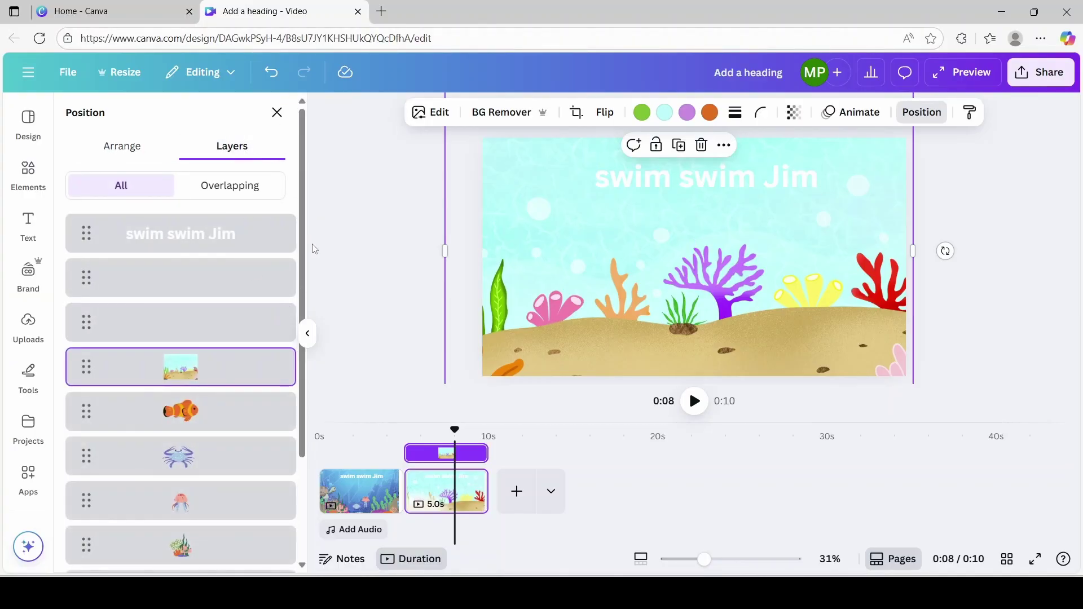
pyautogui.scroll(-3, 203, 224)
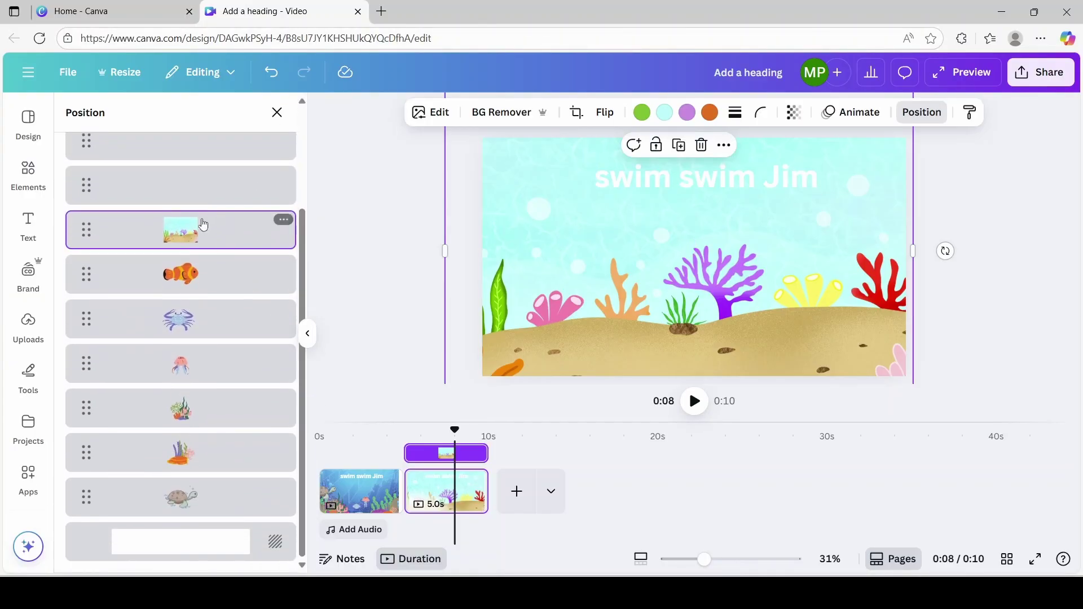
pyautogui.moveTo(203, 226); pyautogui.dragTo(216, 505)
pyautogui.click(609, 166)
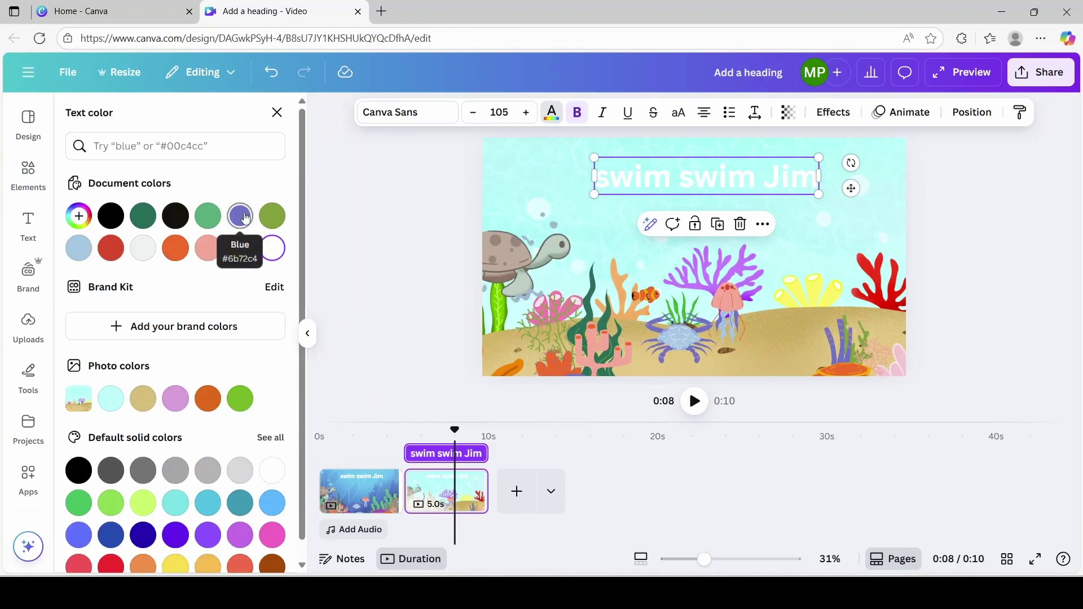
# Color the heading Blue #6b72c4 and rewrite it as 'swim swim until you win'.
pyautogui.click(242, 216)
pyautogui.click(683, 178)
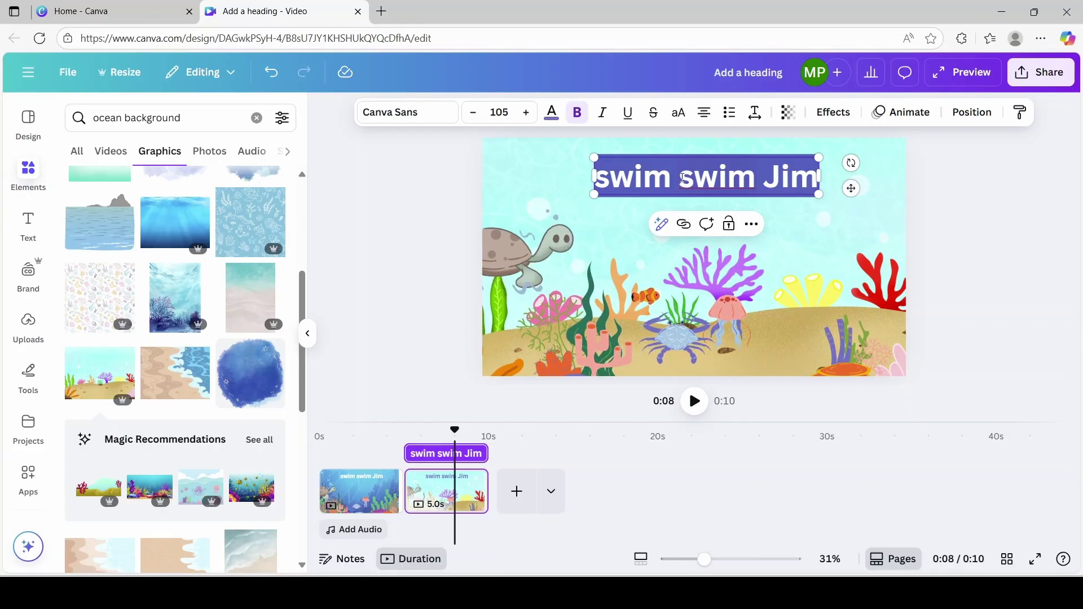
pyautogui.write('swim swim until yo')
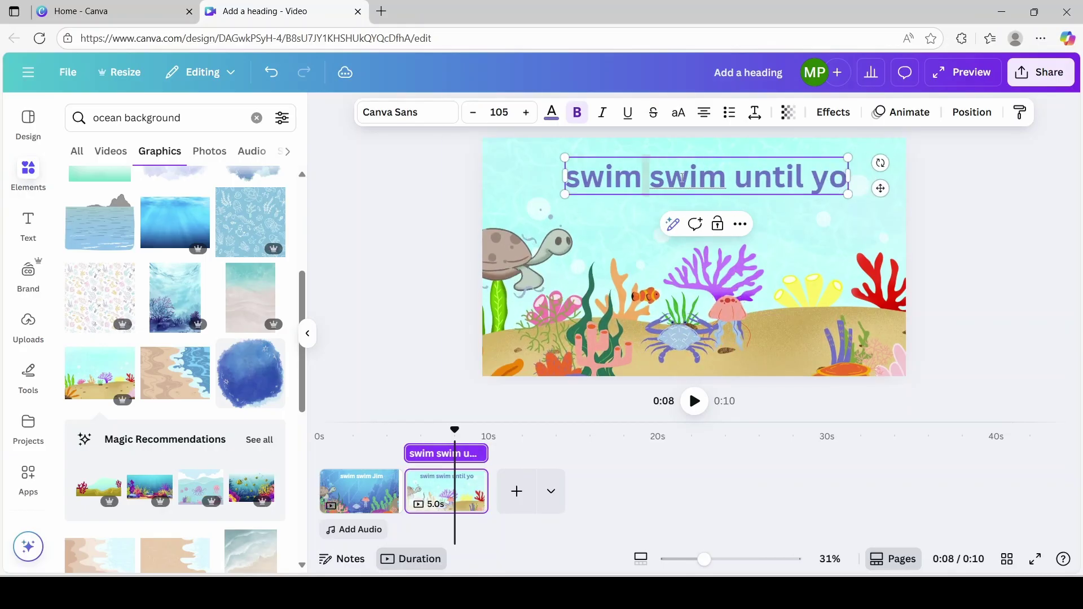
pyautogui.write('u')
pyautogui.write(' win')
pyautogui.click(308, 434)
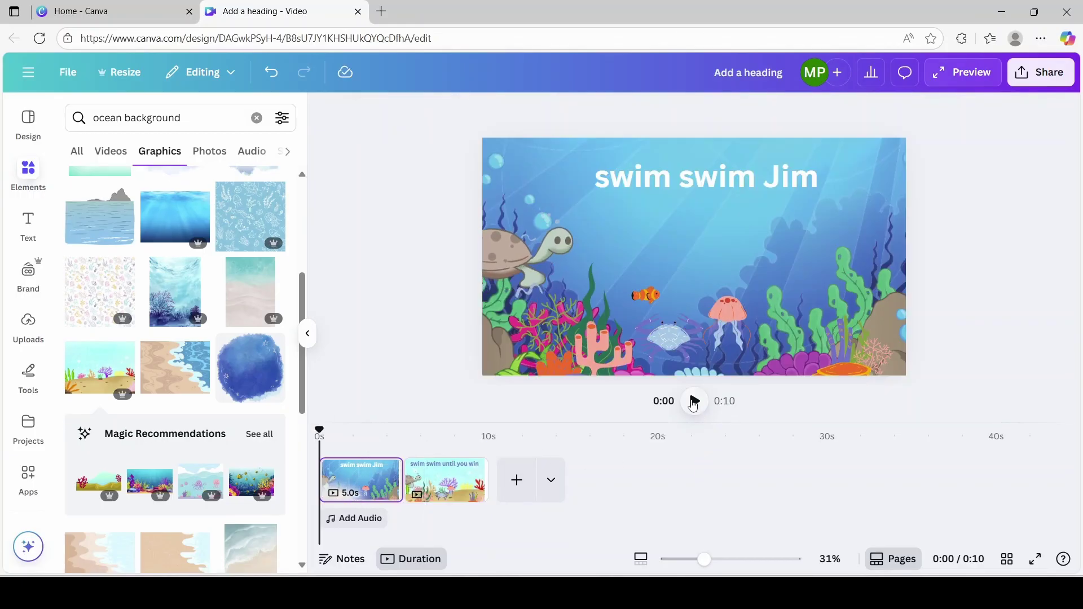
# Play the video from the start to watch the first two reef scenes.
pyautogui.click(693, 402)
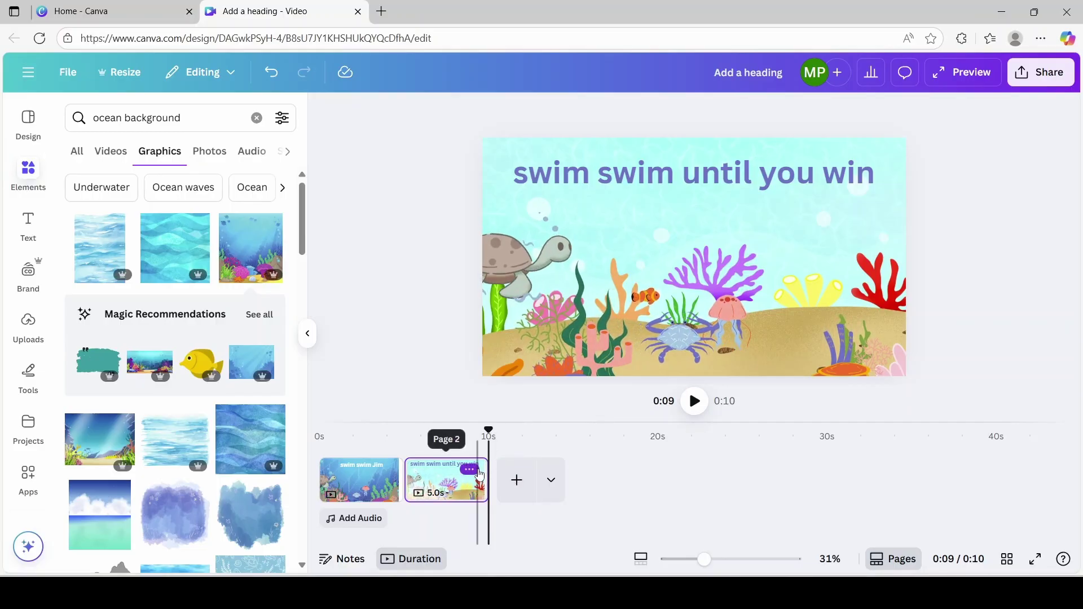
# Duplicate page 2 as a third scene and delete its reef background.
pyautogui.click(470, 469)
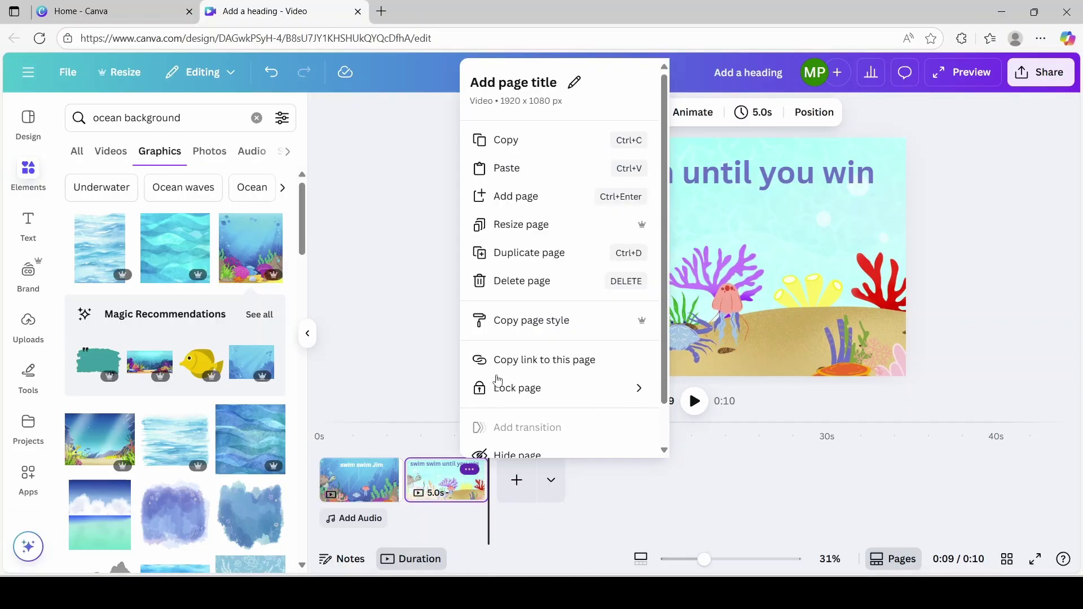
pyautogui.click(522, 254)
pyautogui.click(527, 230)
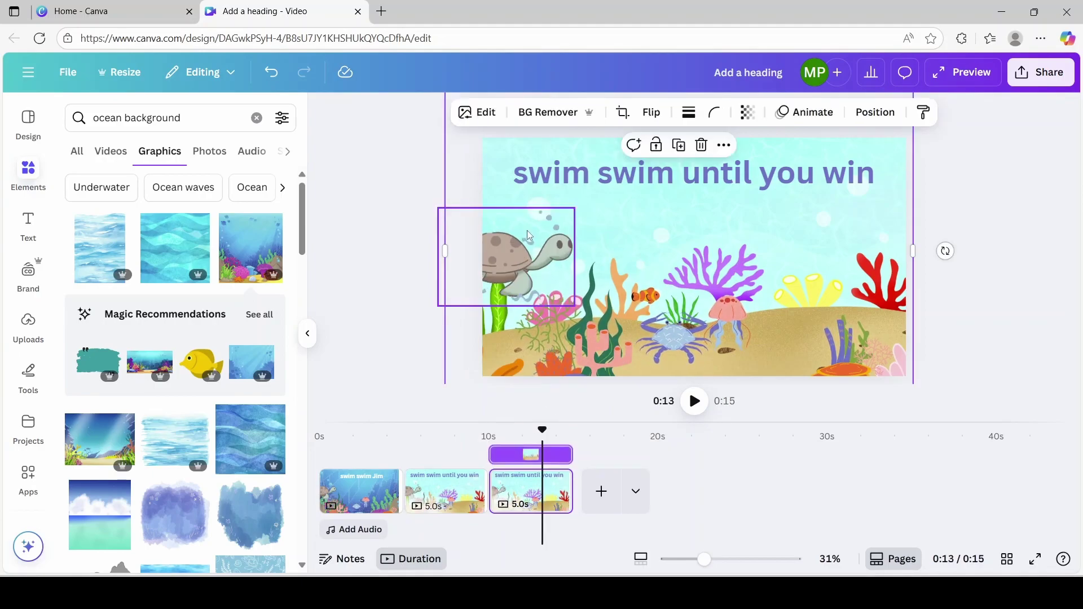
pyautogui.press('Delete')
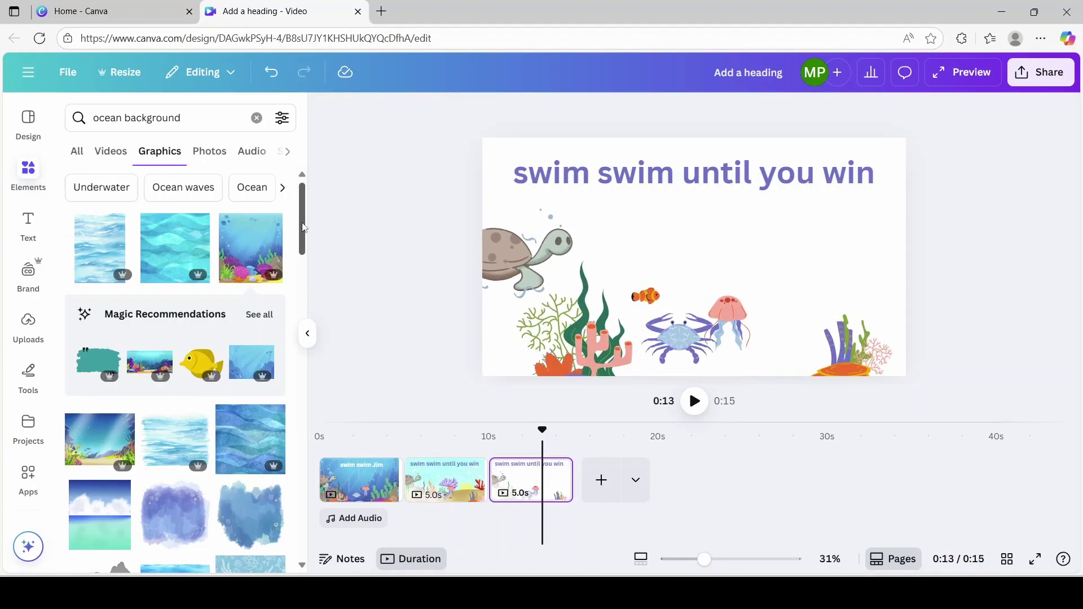
# Add a rocky underwater graphic, enlarge it to fill the page, and send it to the bottom layer.
pyautogui.moveTo(303, 227); pyautogui.dragTo(306, 443)
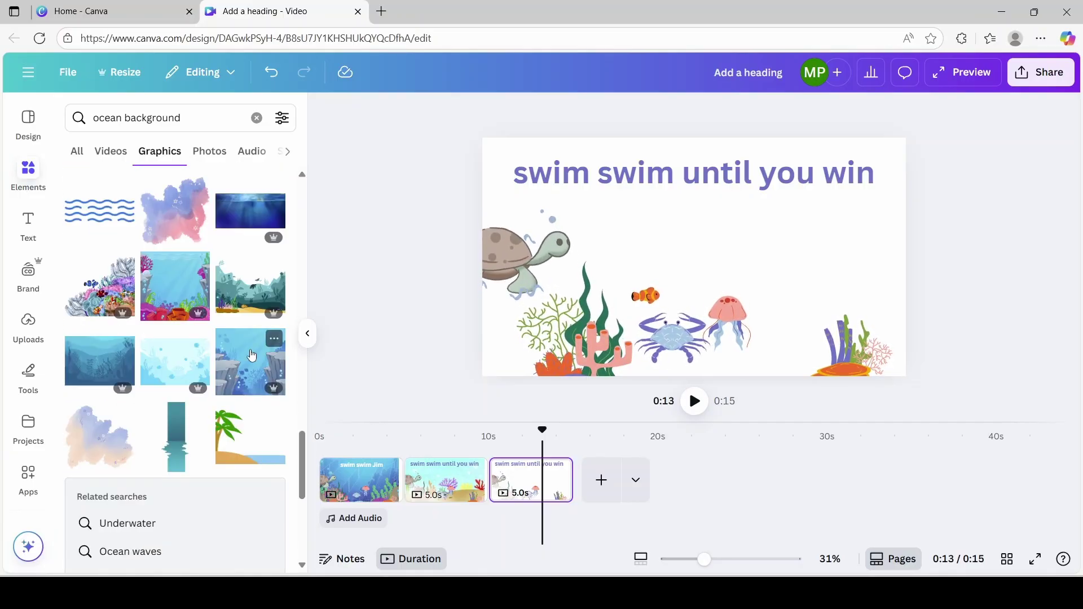
pyautogui.click(252, 356)
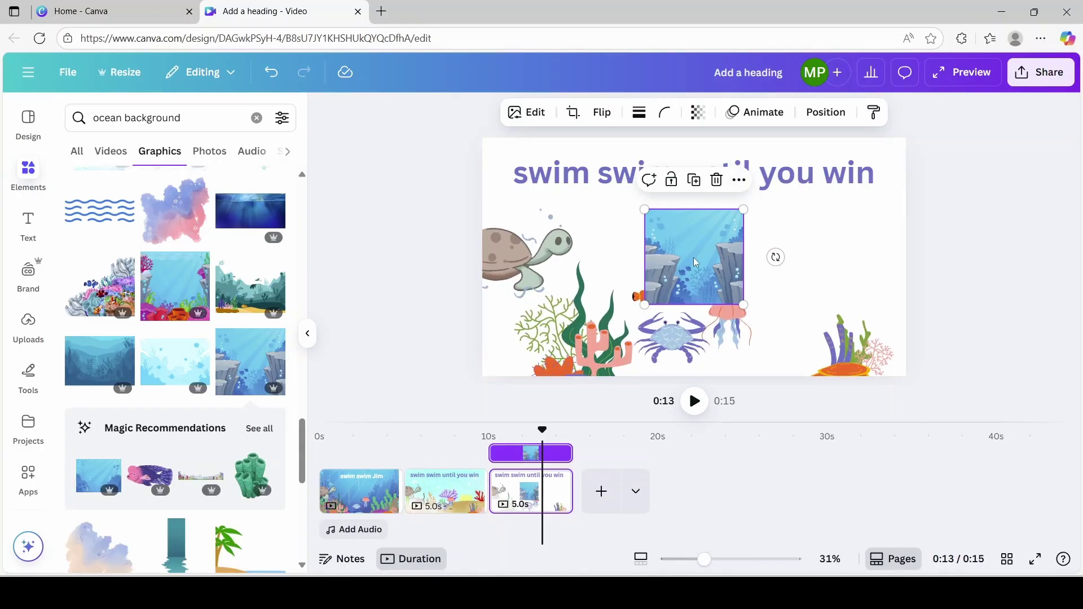
pyautogui.moveTo(692, 257); pyautogui.dragTo(615, 186)
pyautogui.moveTo(566, 137); pyautogui.dragTo(450, 65)
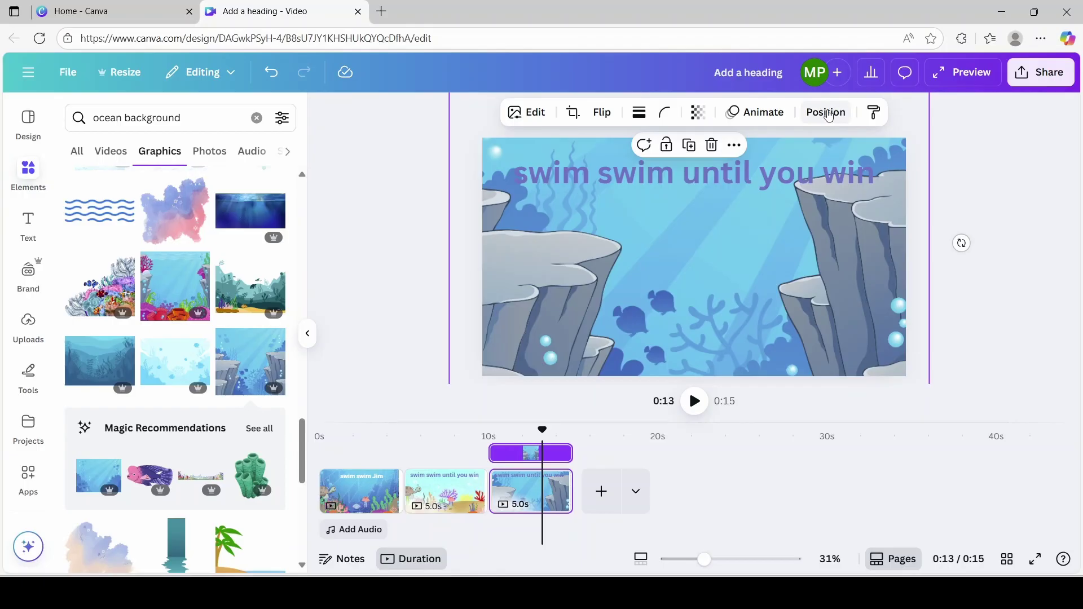
pyautogui.click(826, 112)
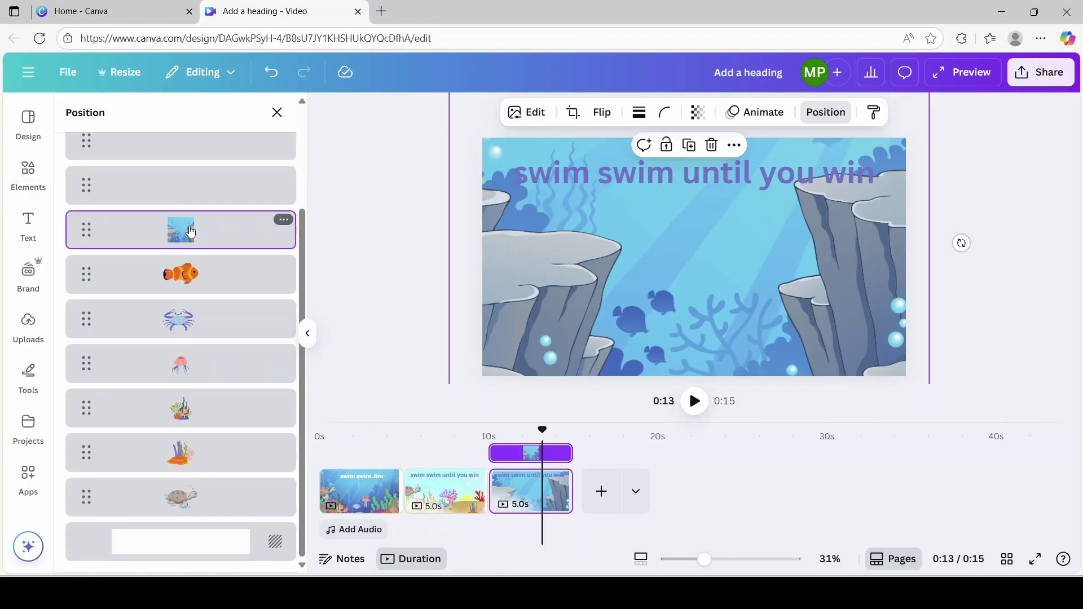
pyautogui.moveTo(191, 232); pyautogui.dragTo(192, 523)
pyautogui.click(529, 255)
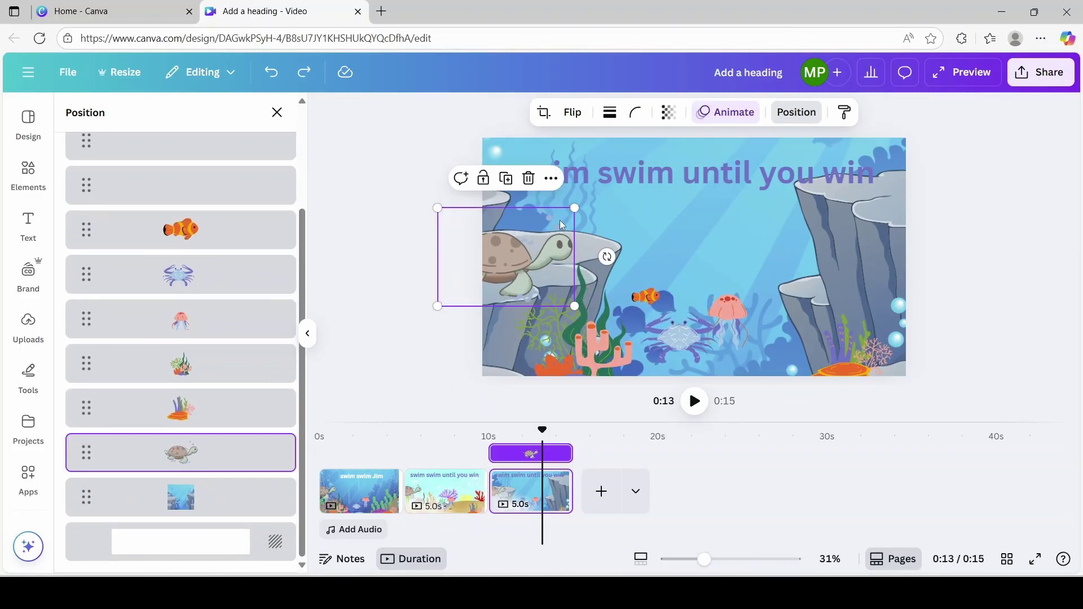
# Change the third scene's heading to 'swim swim high' in white.
pyautogui.doubleClick(861, 177)
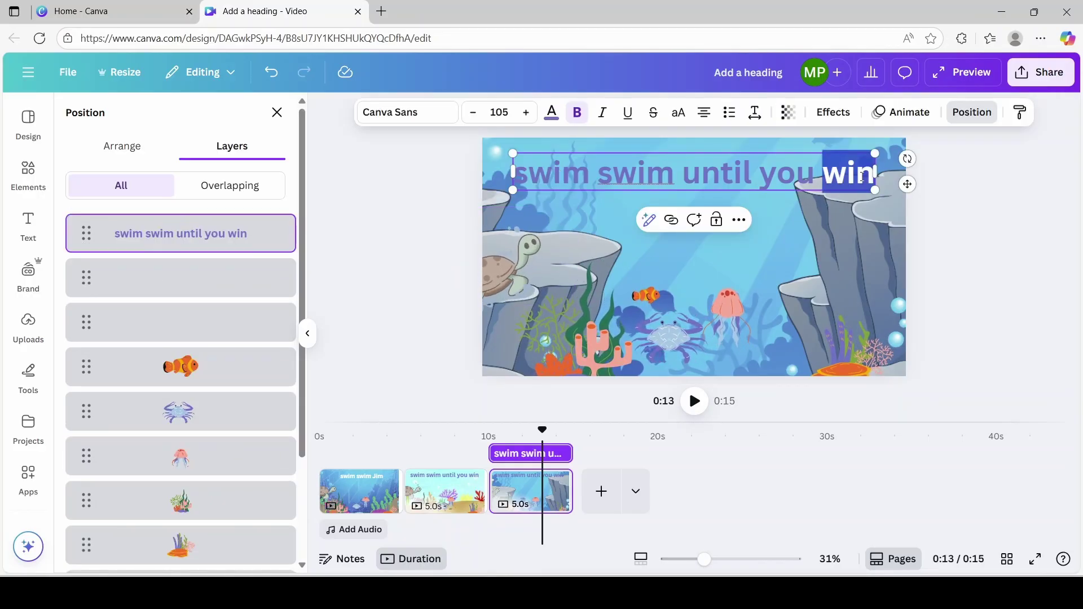
pyautogui.press('BackSpace')
pyautogui.press('BackSpace')
pyautogui.press('BackSpace')
pyautogui.press('BackSpace')
pyautogui.press('BackSpace')
pyautogui.press('BackSpace')
pyautogui.press('BackSpace')
pyautogui.press('BackSpace')
pyautogui.press('BackSpace')
pyautogui.press('BackSpace')
pyautogui.press('BackSpace')
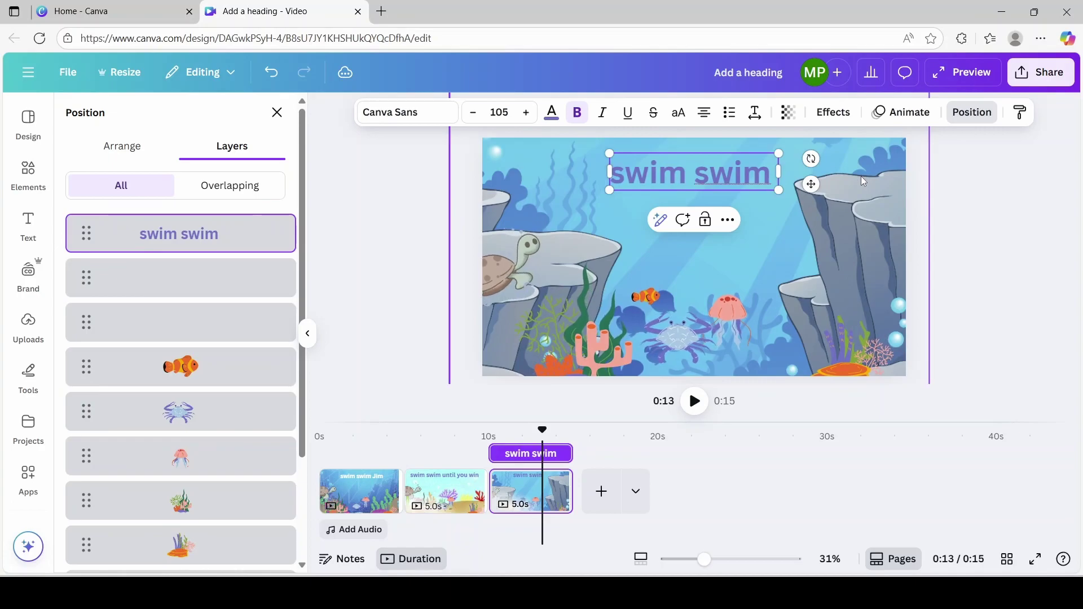
pyautogui.write('high')
pyautogui.press('Escape')
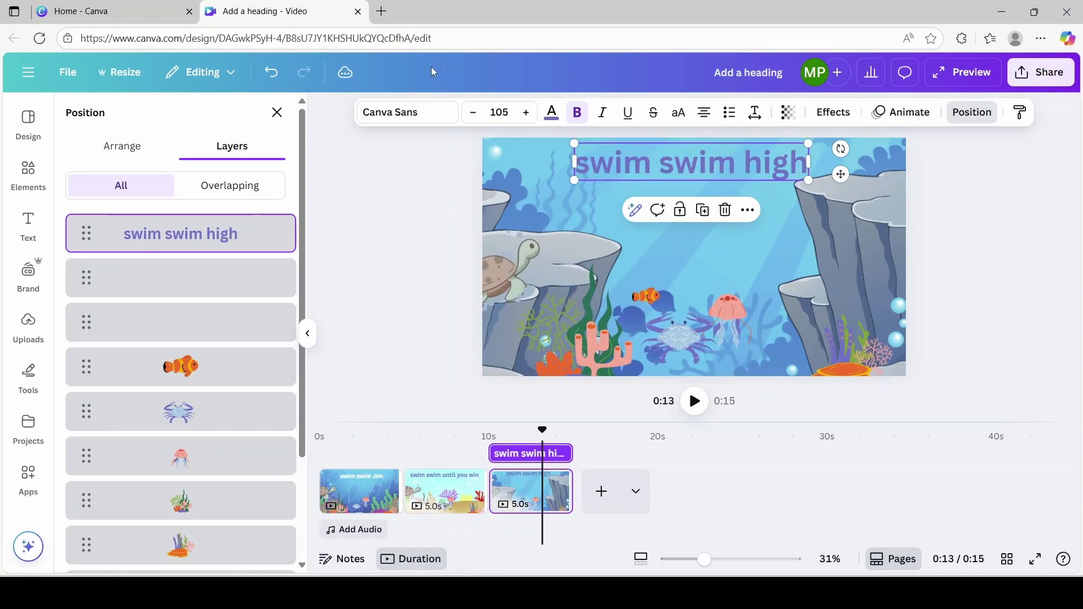
pyautogui.click(552, 111)
pyautogui.click(272, 247)
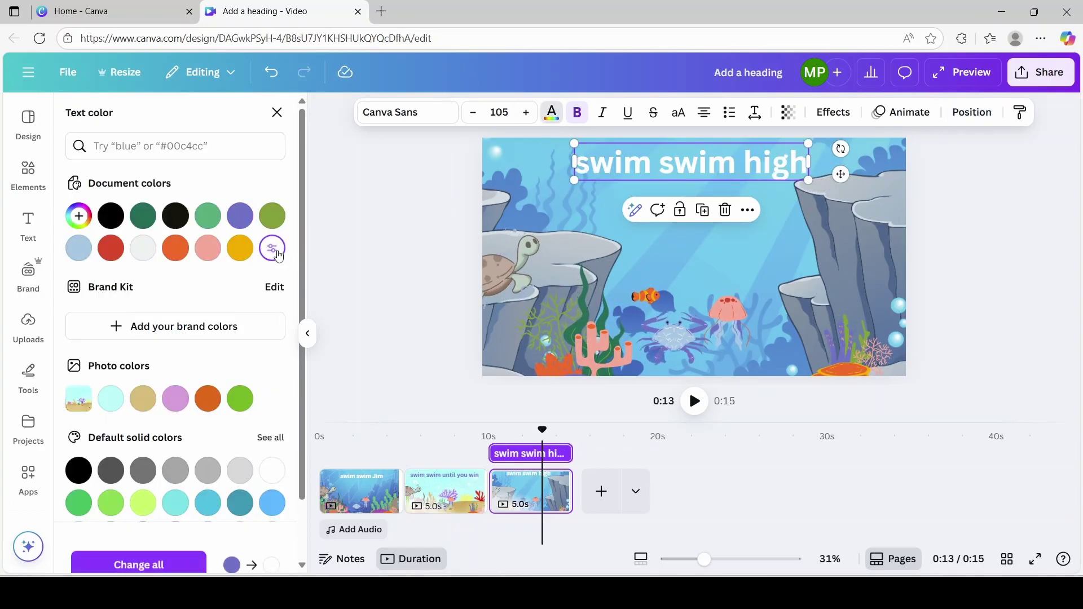
# Tilt the turtle about 12 degrees and preview the third scene.
pyautogui.click(510, 263)
pyautogui.moveTo(575, 235); pyautogui.dragTo(586, 251)
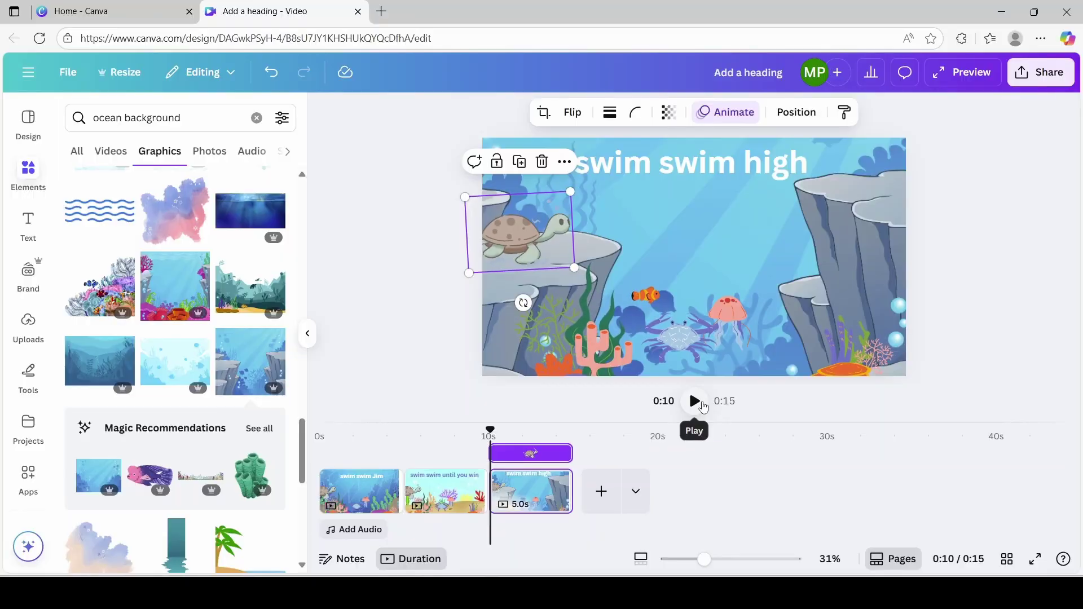
pyautogui.click(695, 402)
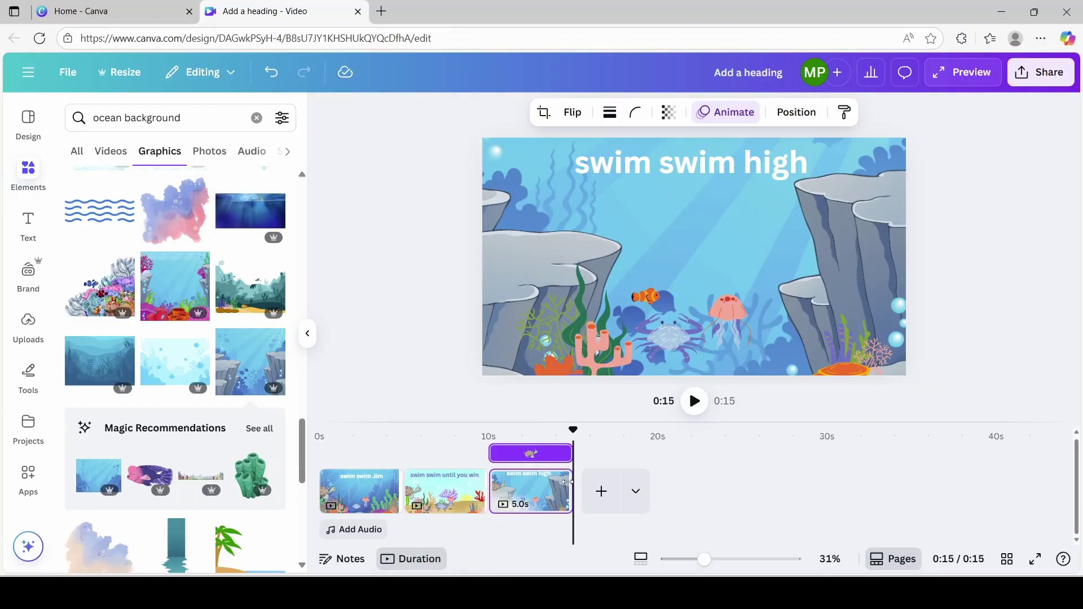
# Duplicate the third scene as a fourth page and delete its rocky background.
pyautogui.click(557, 482)
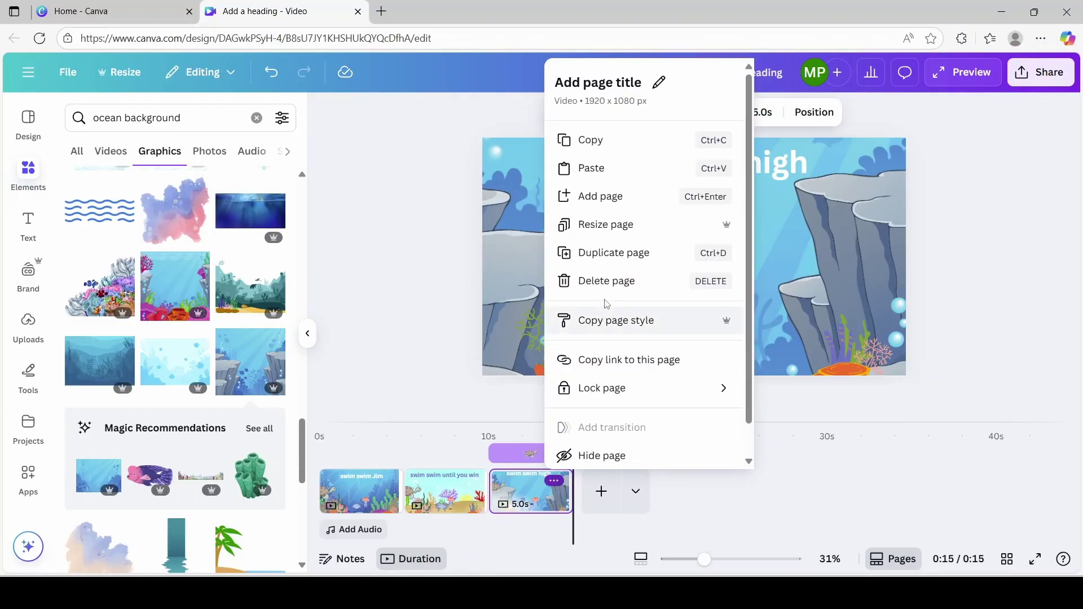
pyautogui.click(637, 259)
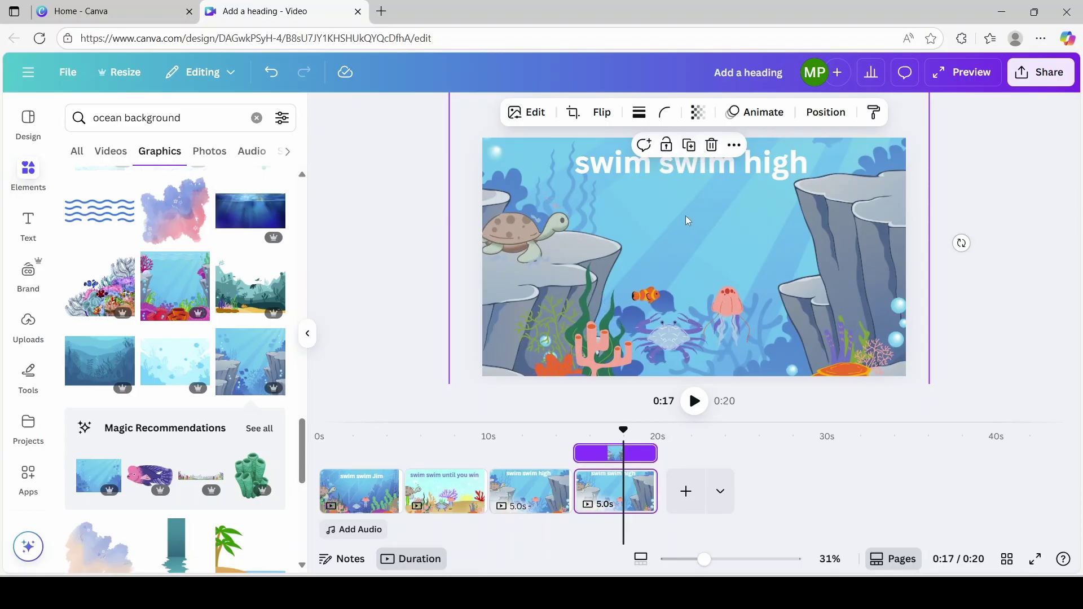
pyautogui.press('Delete')
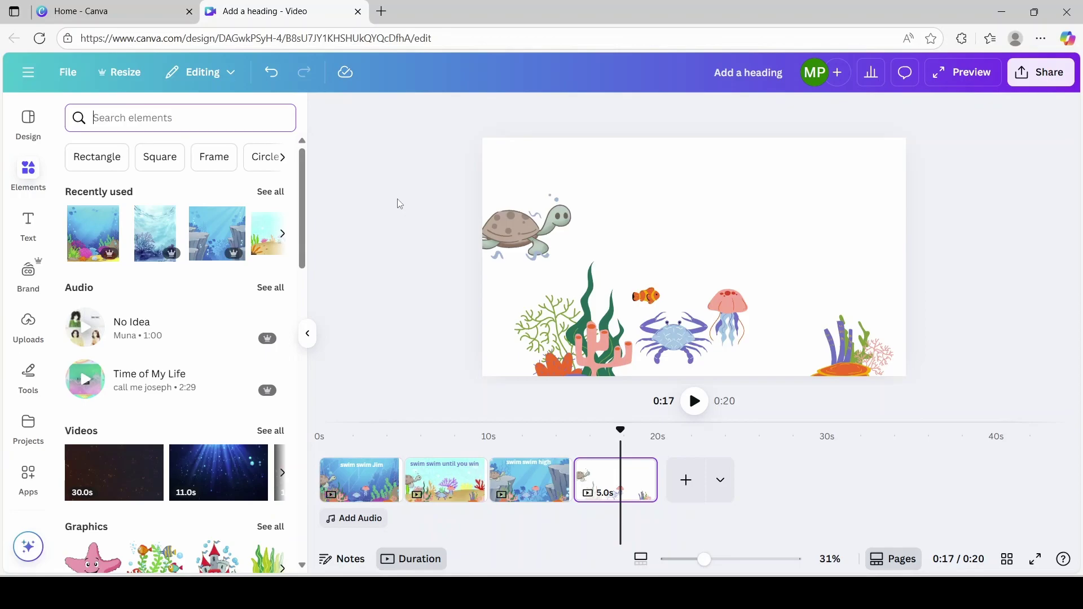
# Search Elements for 'ocean background', show all graphics, and add an underwater scene to page 4.
pyautogui.click(163, 117)
pyautogui.write('o')
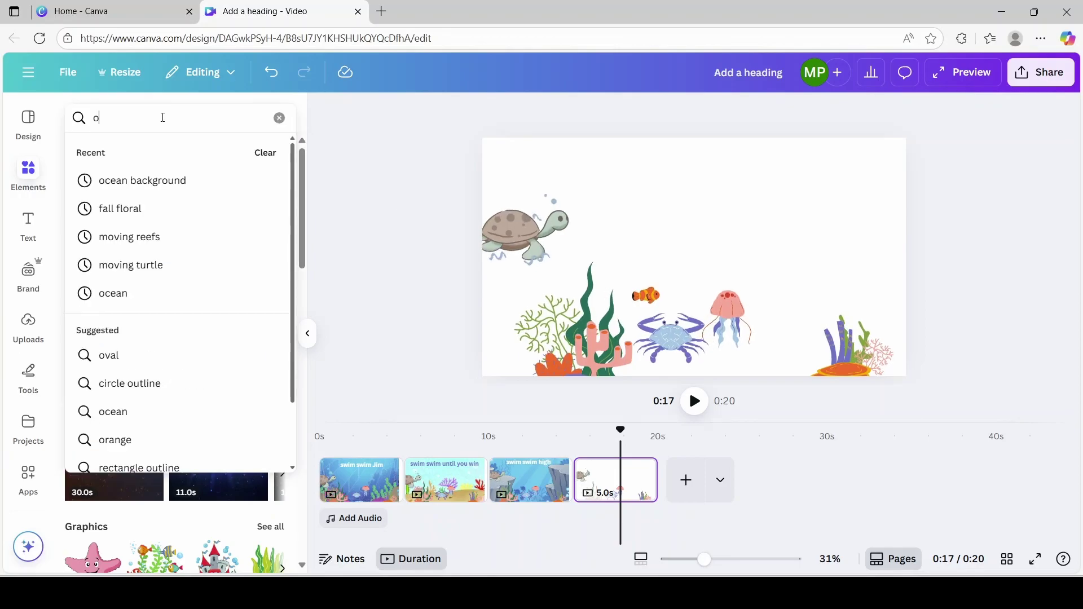
pyautogui.write('ce')
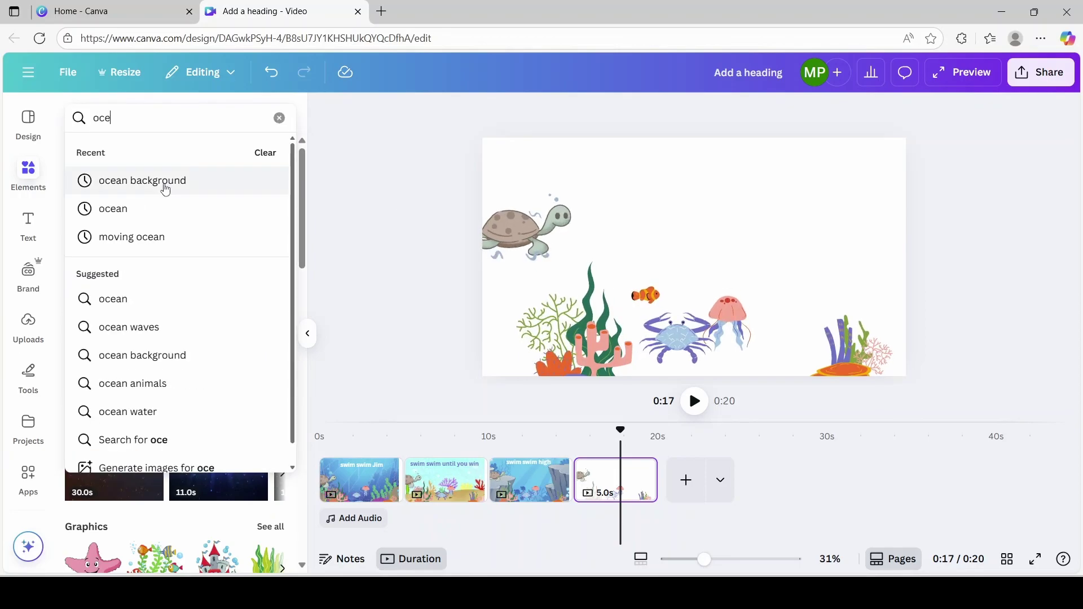
pyautogui.click(166, 181)
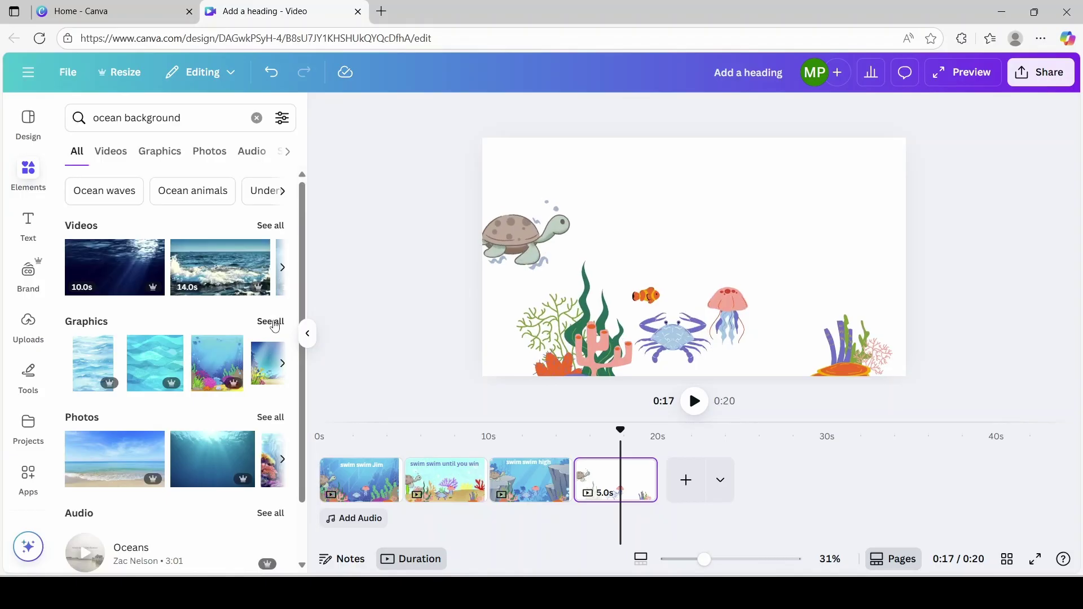
pyautogui.click(275, 326)
pyautogui.scroll(-1, 88, 318)
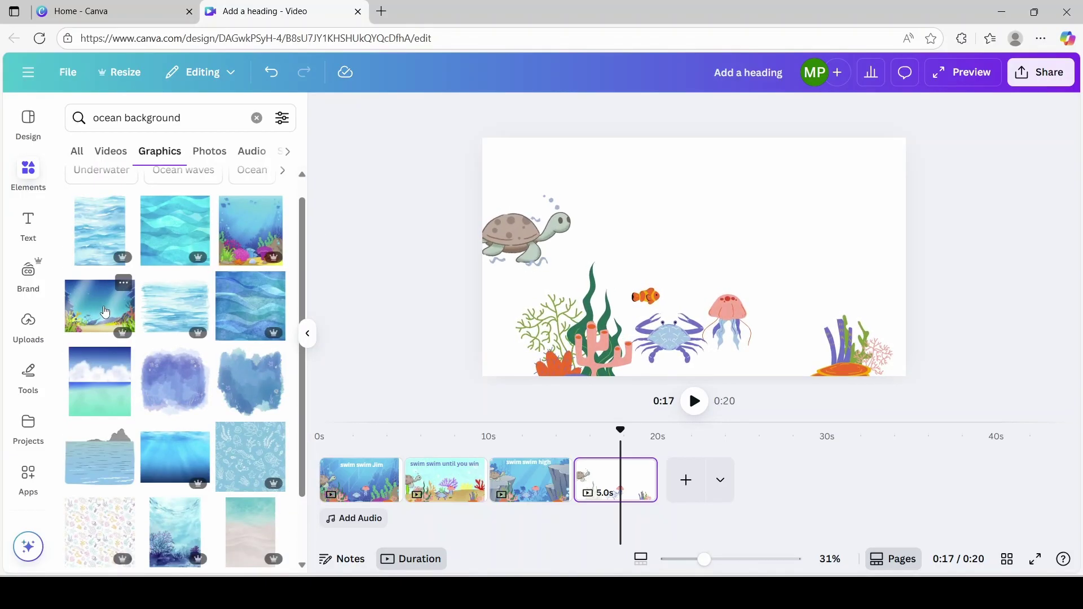
pyautogui.click(105, 312)
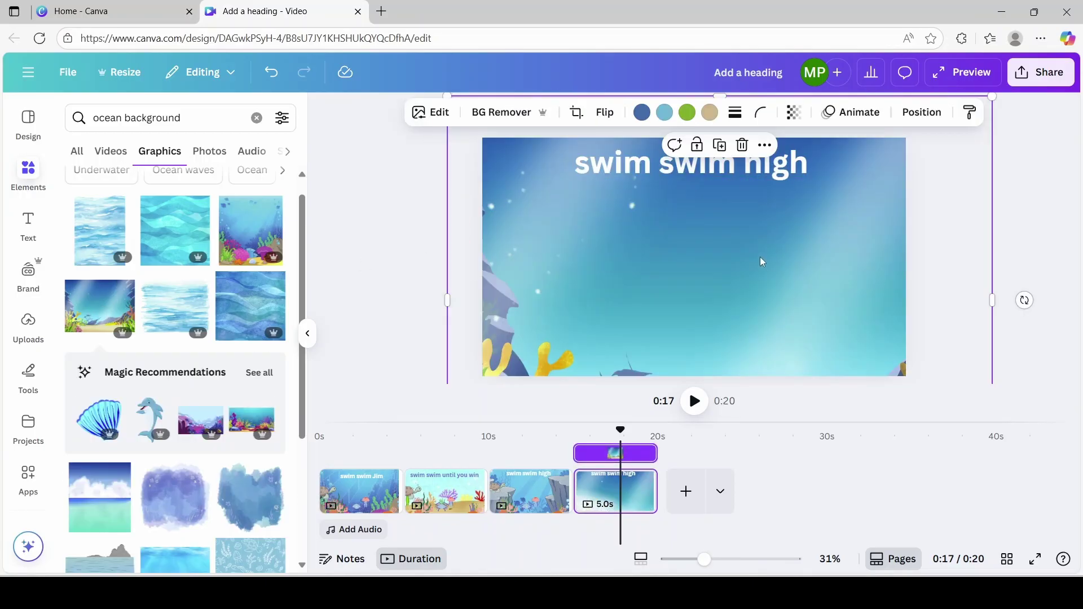
# Shift the ocean image to show the sunken ship, layer it behind the creatures, and lower the turtle.
pyautogui.moveTo(762, 262); pyautogui.dragTo(636, 210)
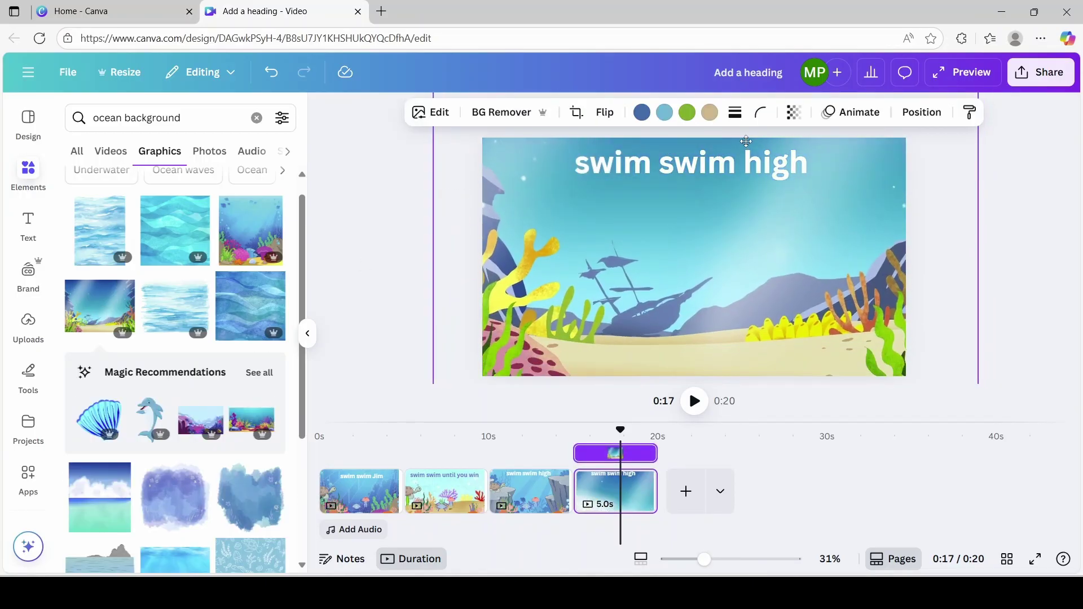
pyautogui.click(921, 114)
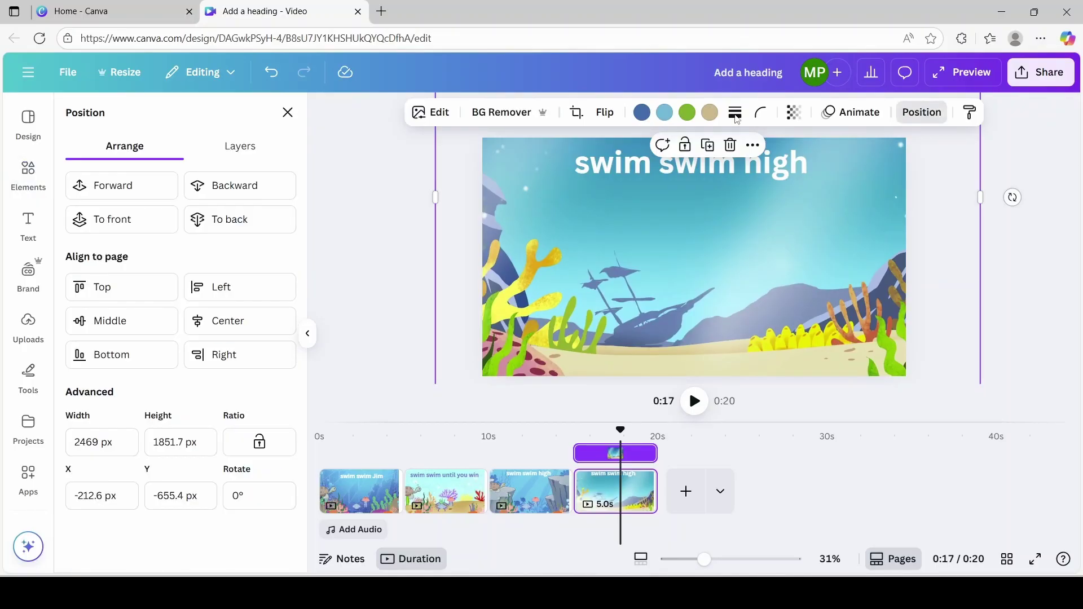
pyautogui.click(253, 149)
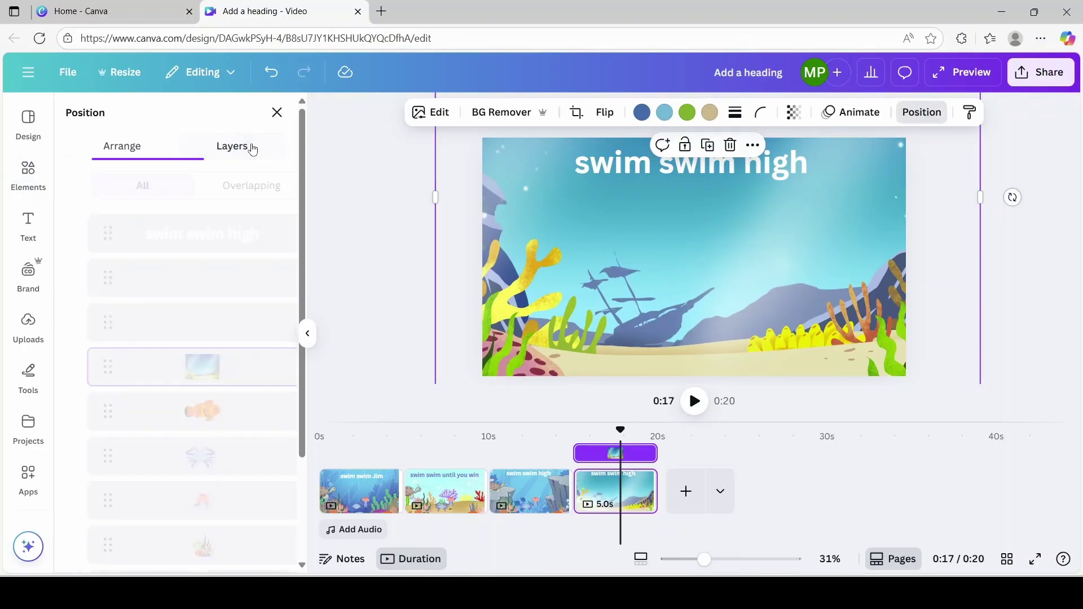
pyautogui.scroll(-3, 305, 240)
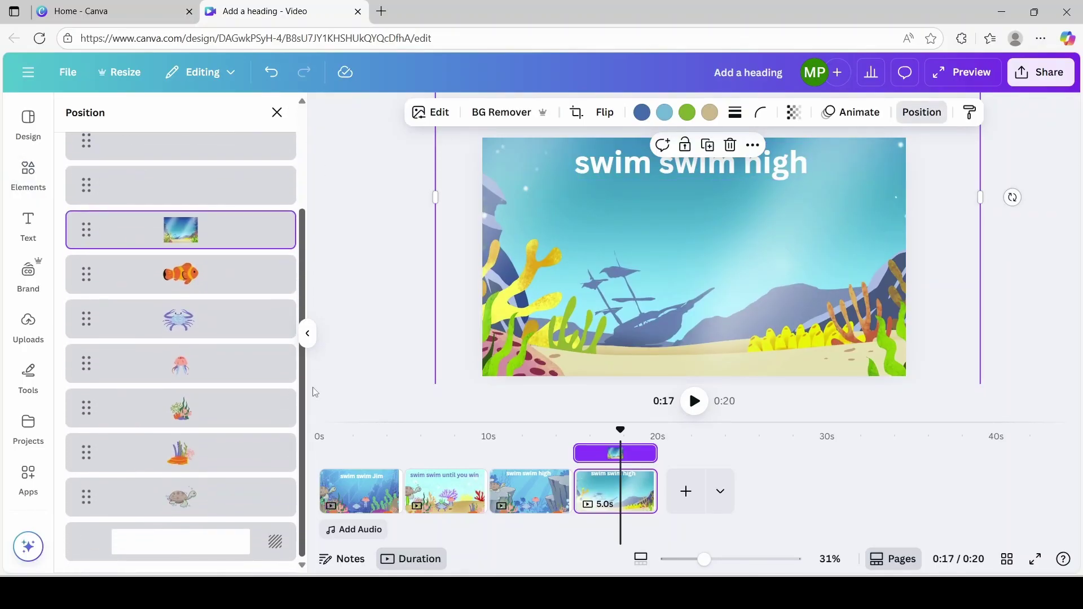
pyautogui.moveTo(205, 237); pyautogui.dragTo(191, 491)
pyautogui.click(519, 232)
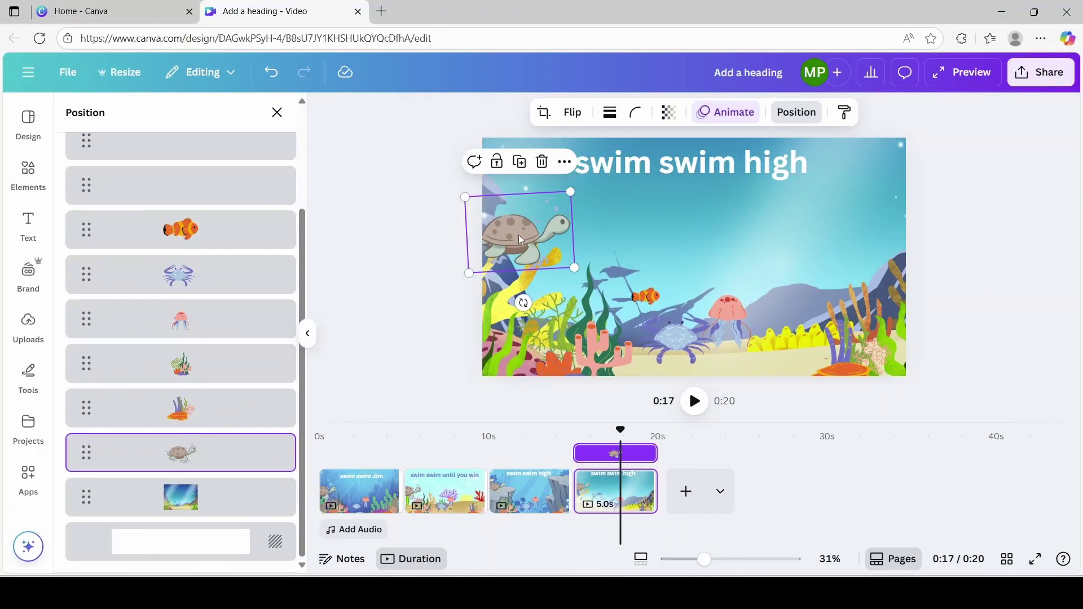
pyautogui.moveTo(519, 235); pyautogui.dragTo(519, 277)
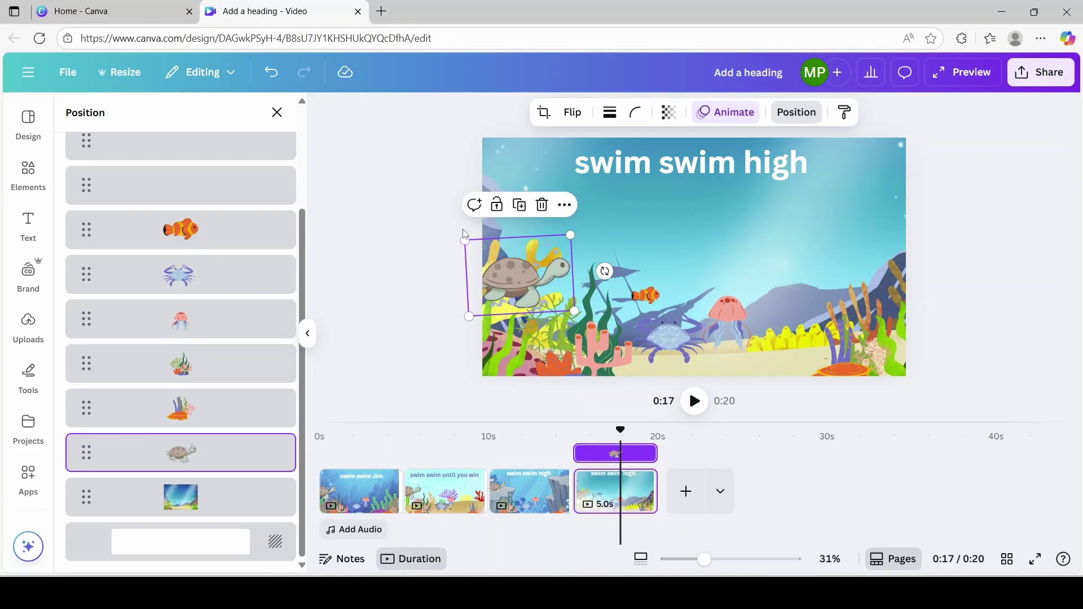
# Change the fourth scene's caption from 'swim swim high' to 'swim swim low'.
pyautogui.doubleClick(759, 181)
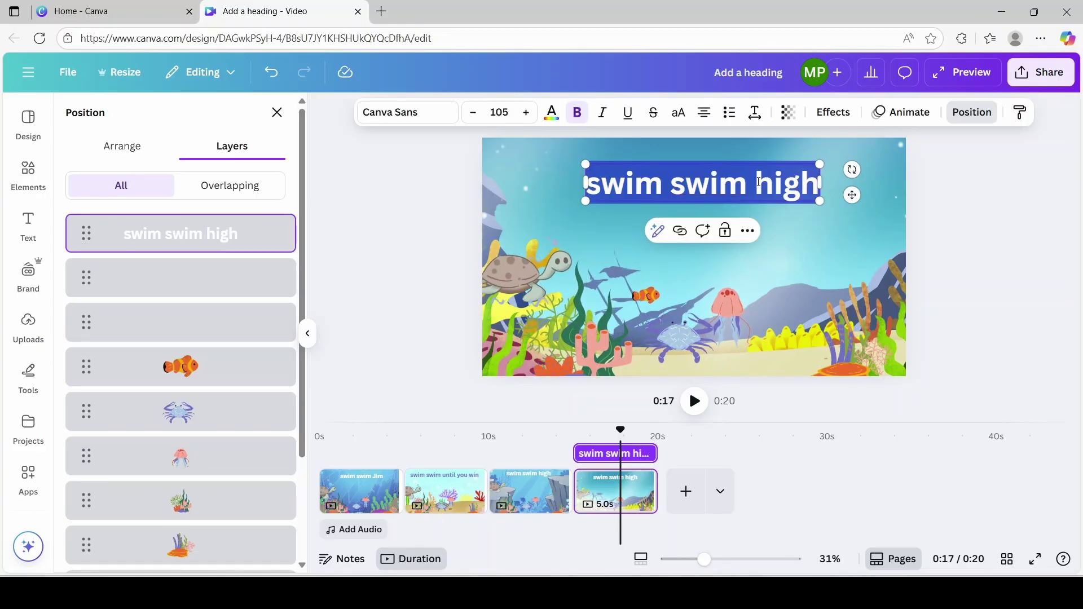
pyautogui.press('Right')
pyautogui.press('BackSpace')
pyautogui.press('BackSpace')
pyautogui.press('BackSpace')
pyautogui.press('BackSpace')
pyautogui.press('BackSpace')
pyautogui.write('low')
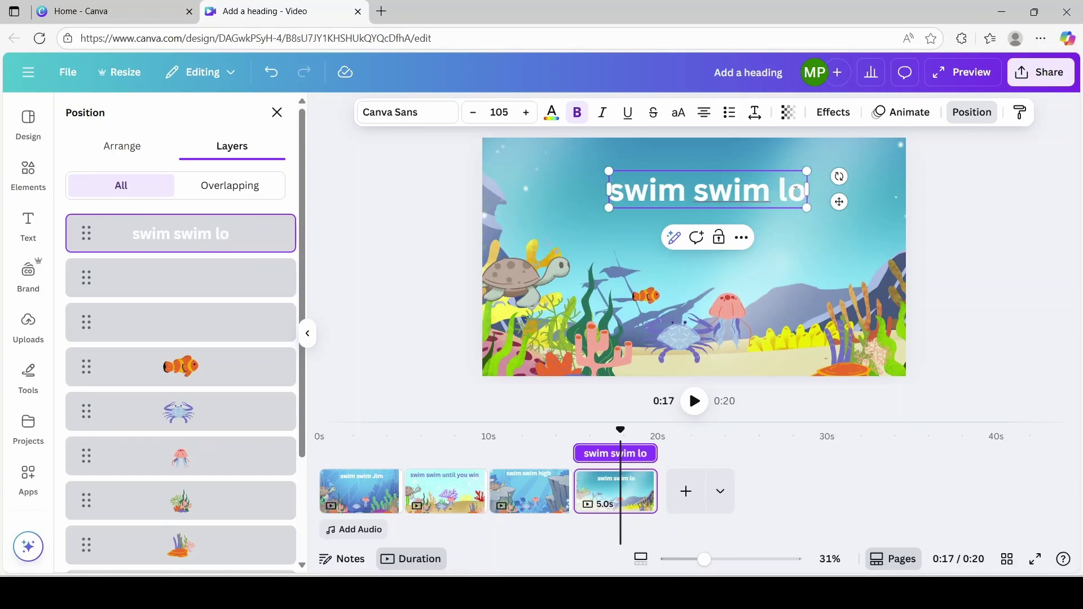
pyautogui.click(697, 395)
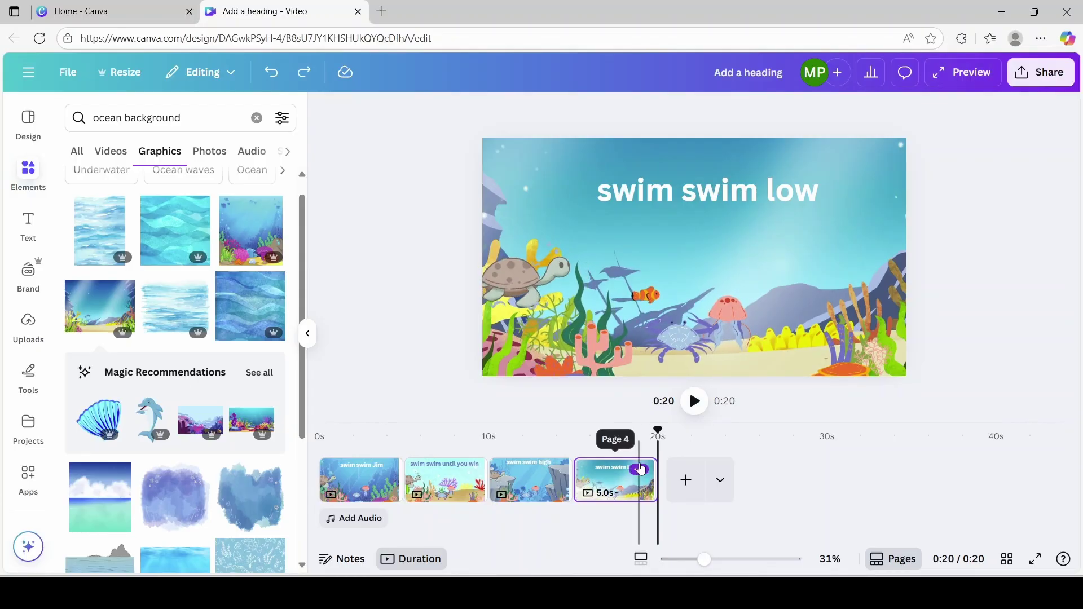
# Duplicate the fourth page as a fifth scene.
pyautogui.click(641, 469)
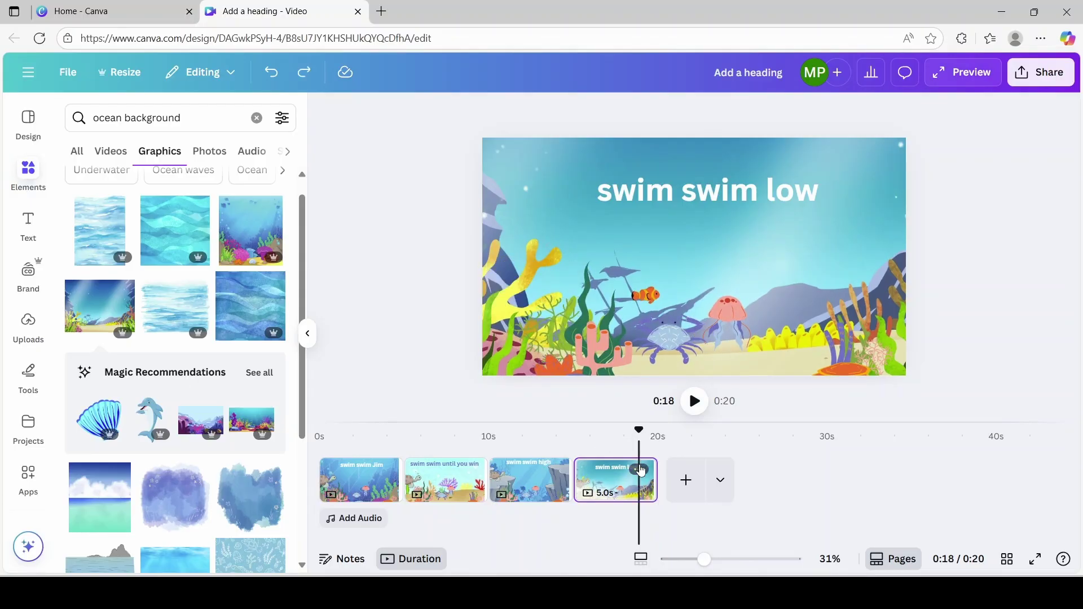
pyautogui.click(640, 470)
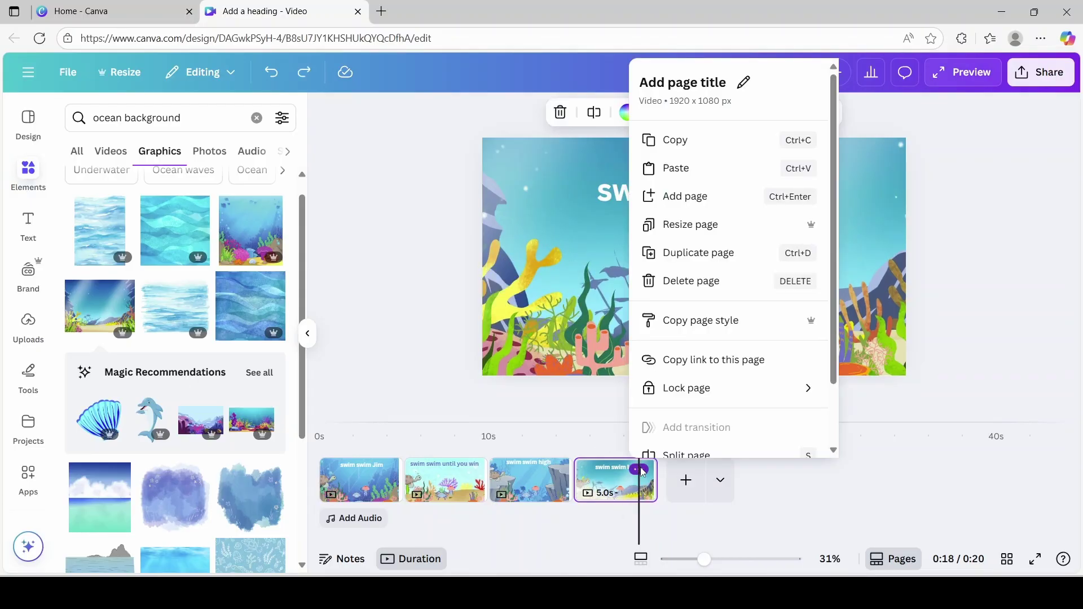
pyautogui.click(704, 263)
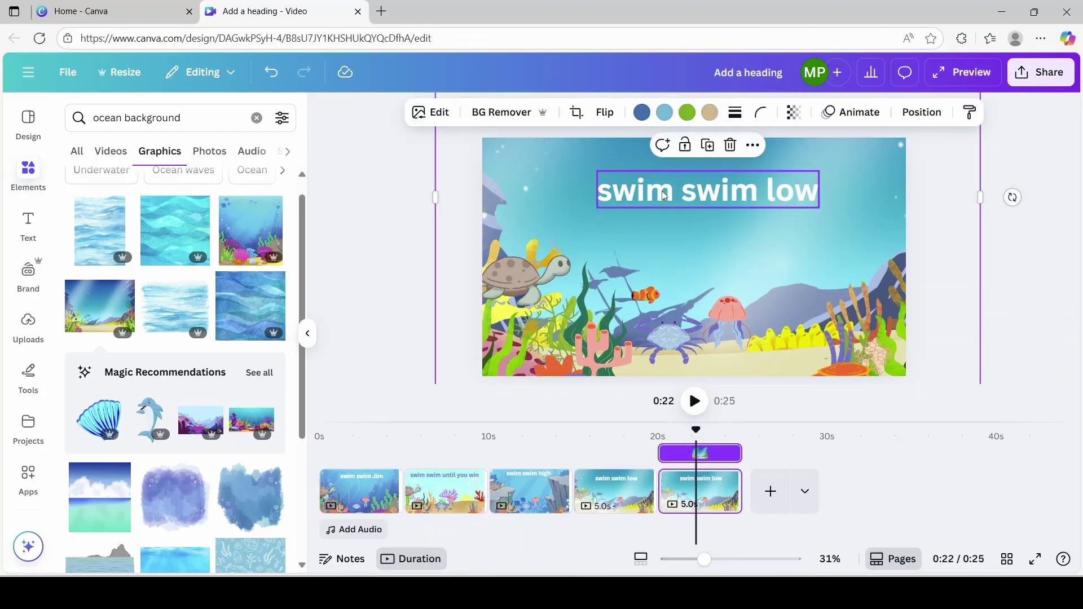
# Add a sunlit underwater graphic, enlarge it to cover the page, and move it to the bottom layer.
pyautogui.scroll(-3, 304, 337)
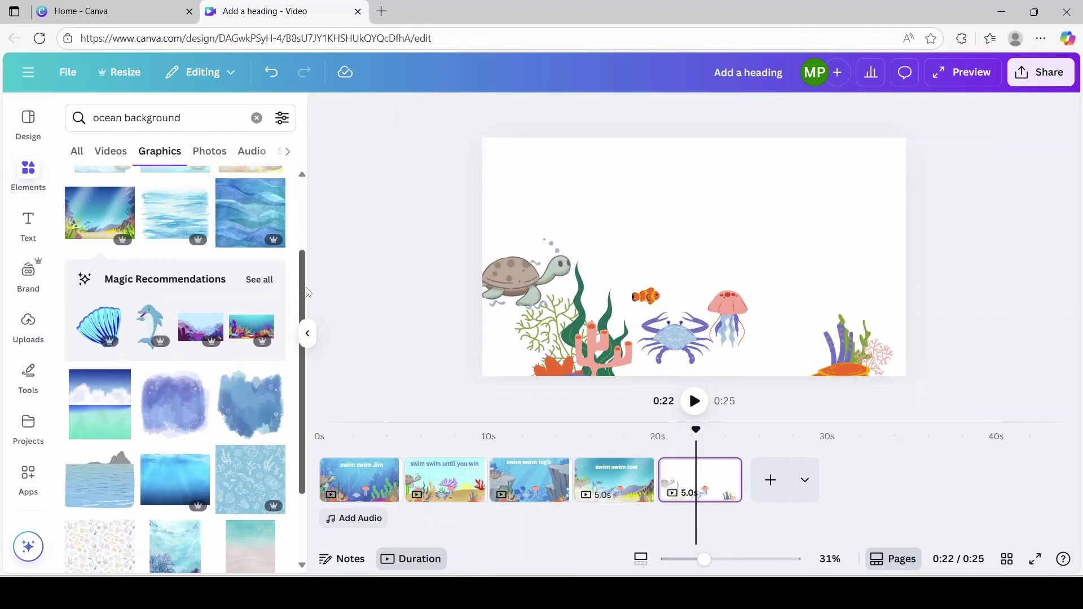
pyautogui.scroll(-2, 307, 337)
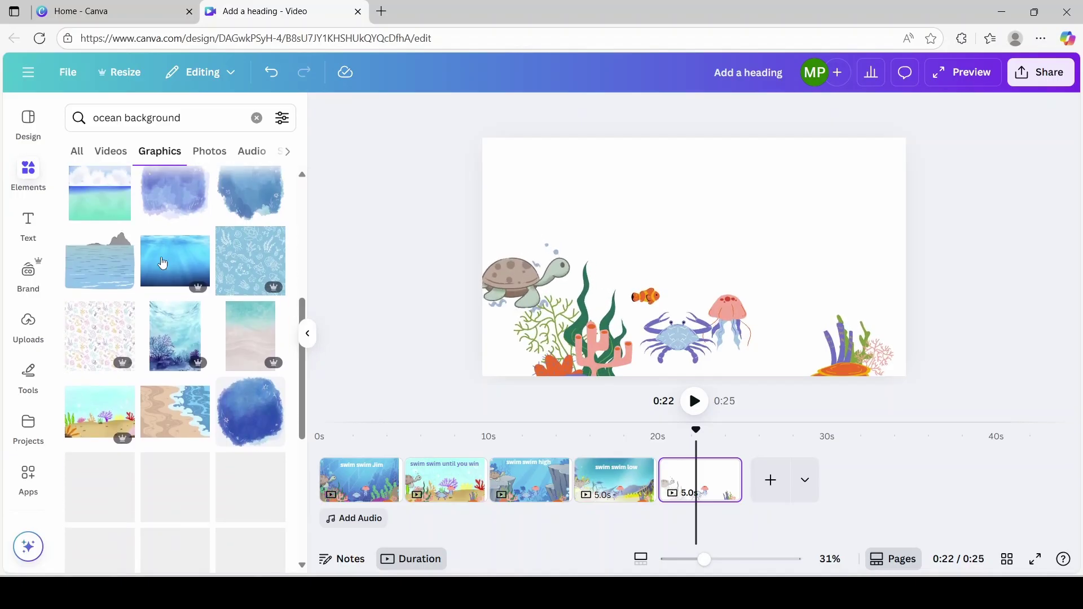
pyautogui.click(175, 259)
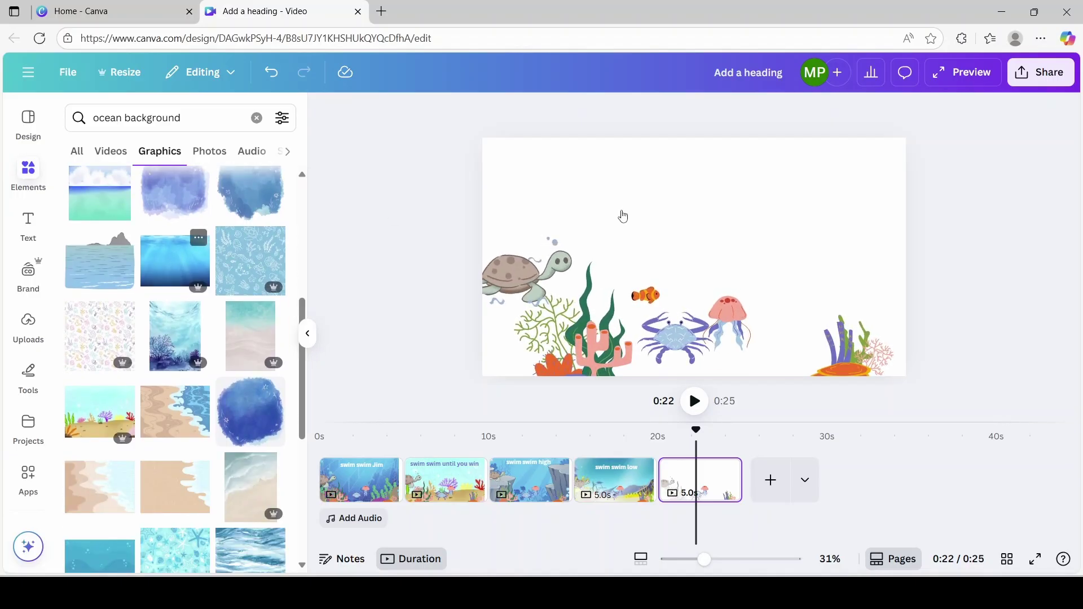
pyautogui.moveTo(697, 263); pyautogui.dragTo(523, 166)
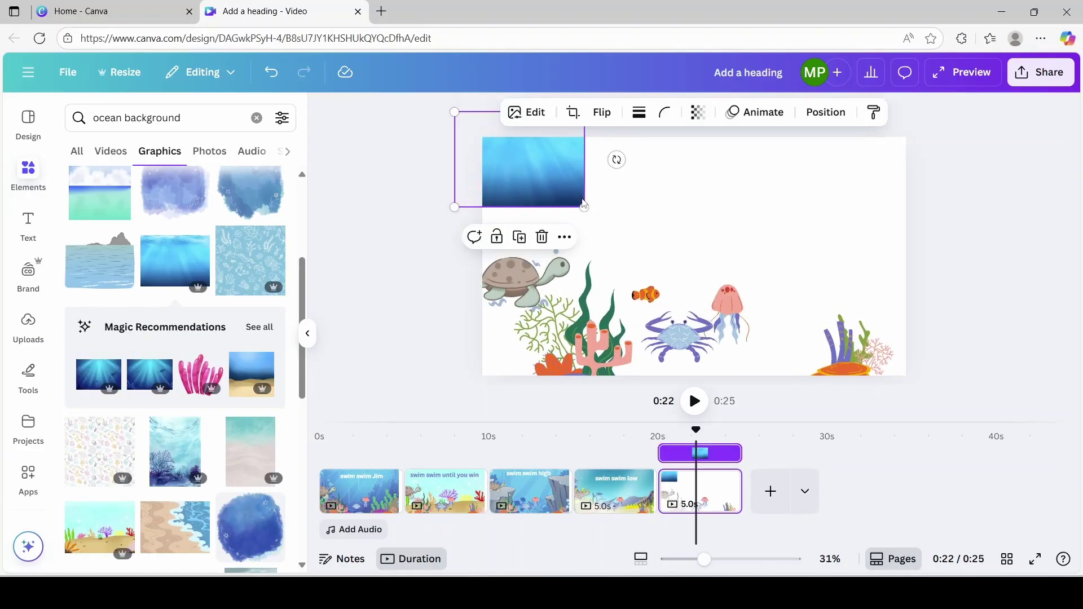
pyautogui.moveTo(584, 206); pyautogui.dragTo(981, 433)
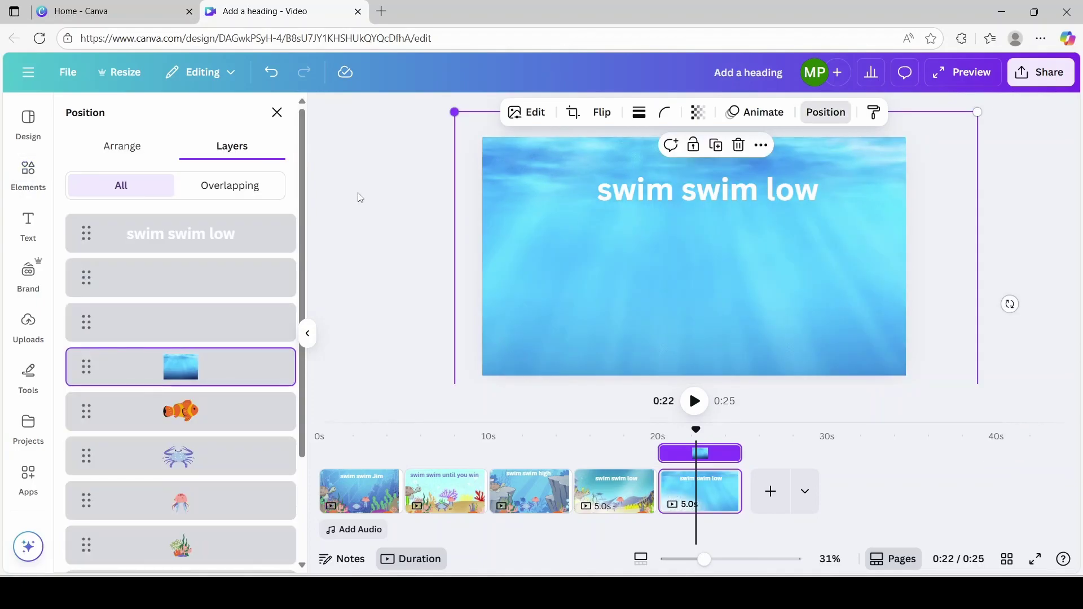
pyautogui.scroll(-1, 236, 136)
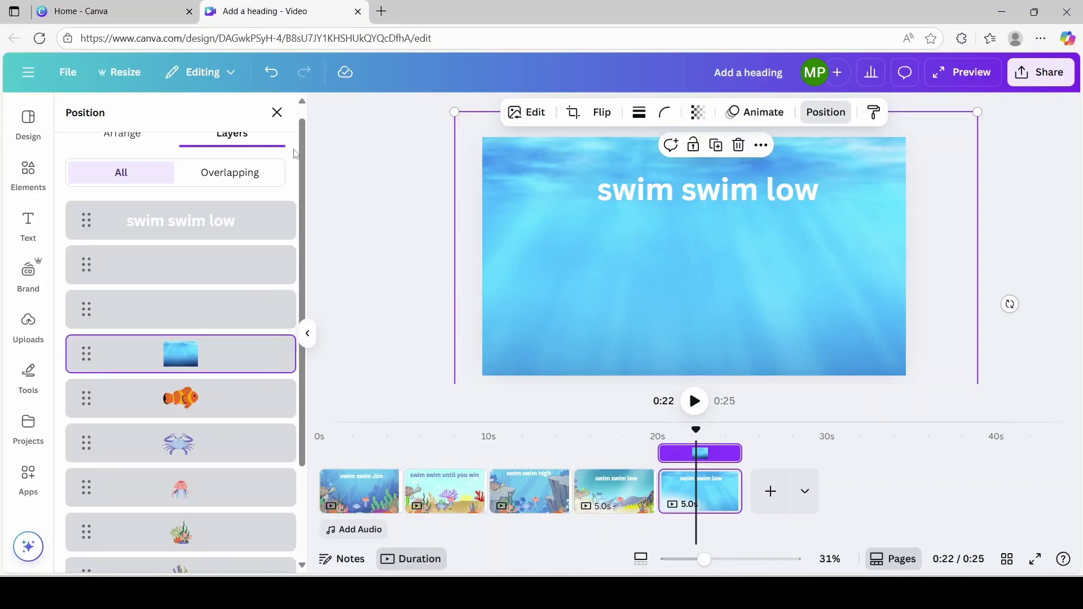
pyautogui.scroll(-3, 205, 230)
pyautogui.moveTo(205, 230); pyautogui.dragTo(217, 512)
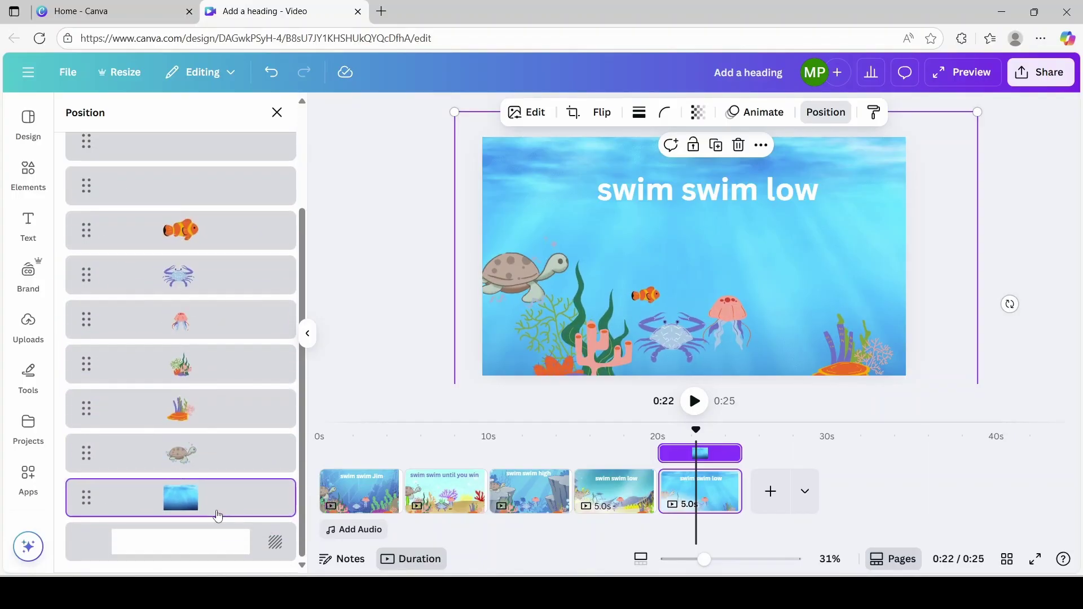
# Change the fifth scene's caption to 'swim swim everywhere you go'.
pyautogui.click(725, 207)
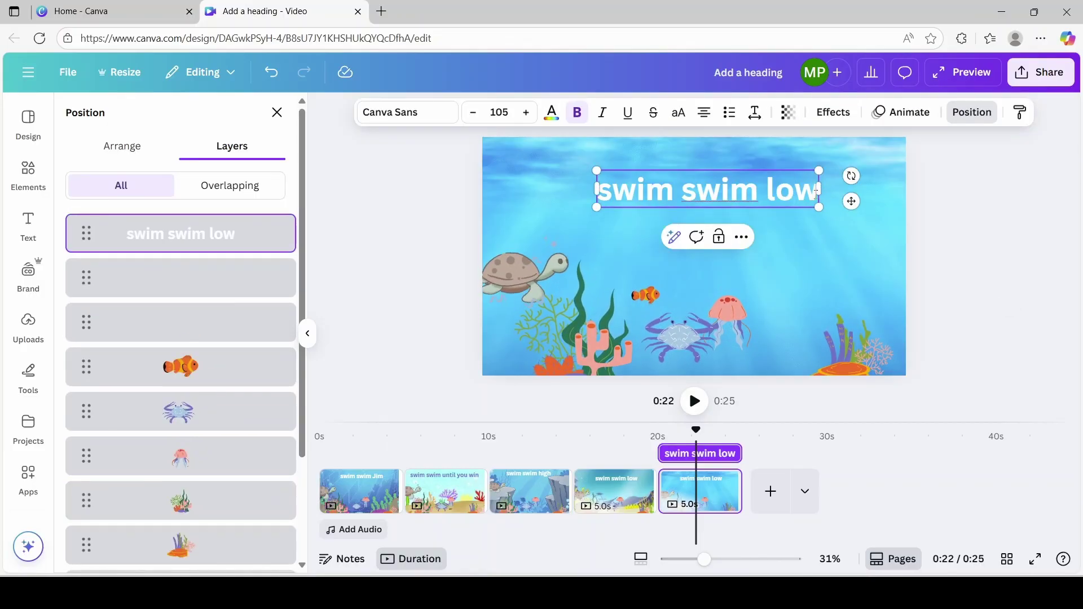
pyautogui.press('BackSpace')
pyautogui.press('BackSpace')
pyautogui.press('BackSpace')
pyautogui.press('BackSpace')
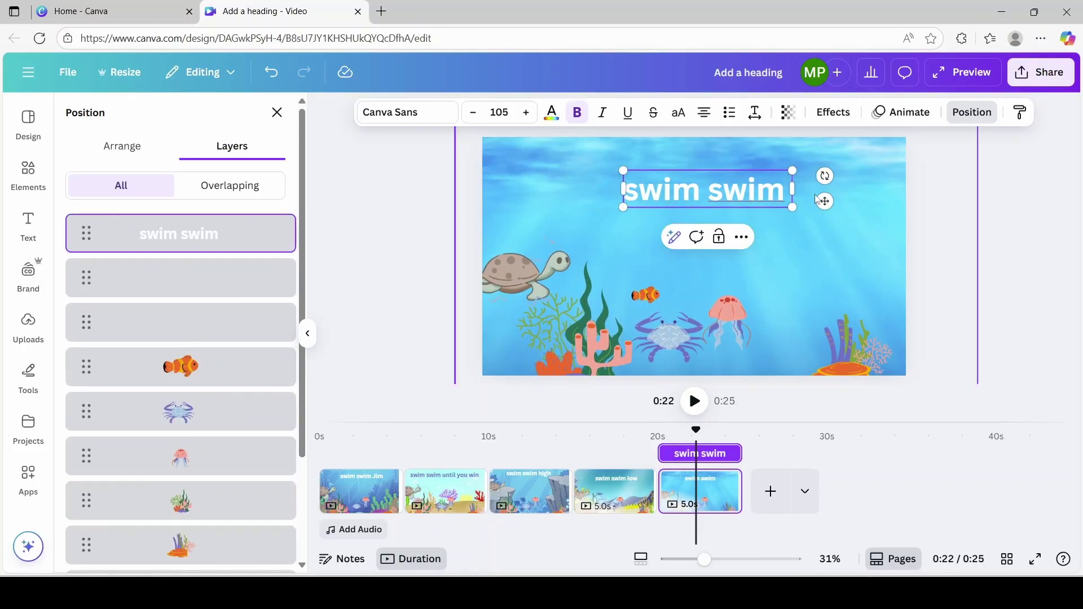
pyautogui.write('everywhere')
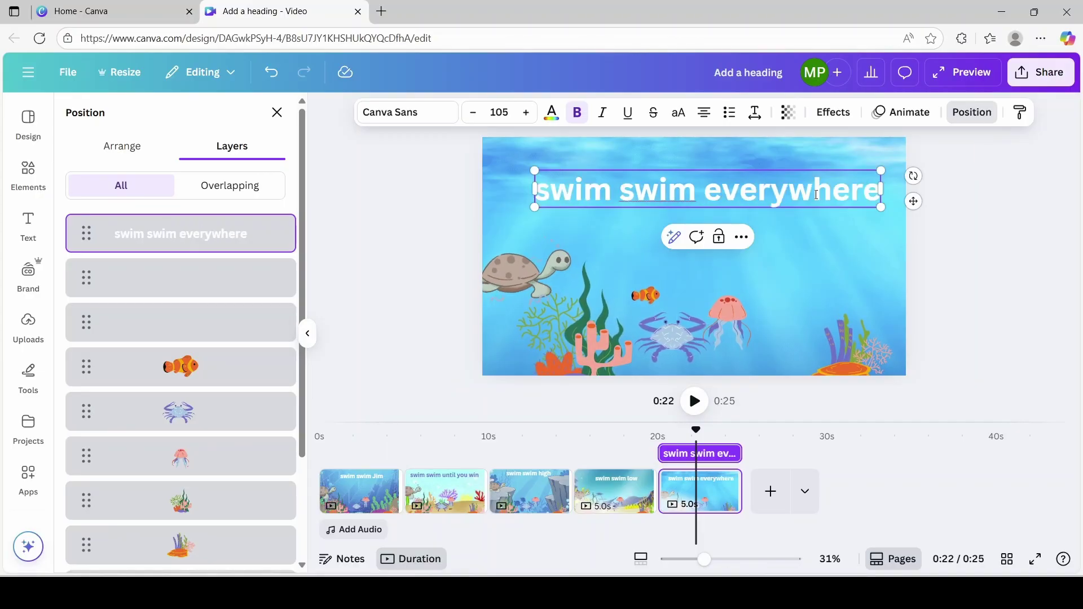
pyautogui.write(' you go')
pyautogui.press('Escape')
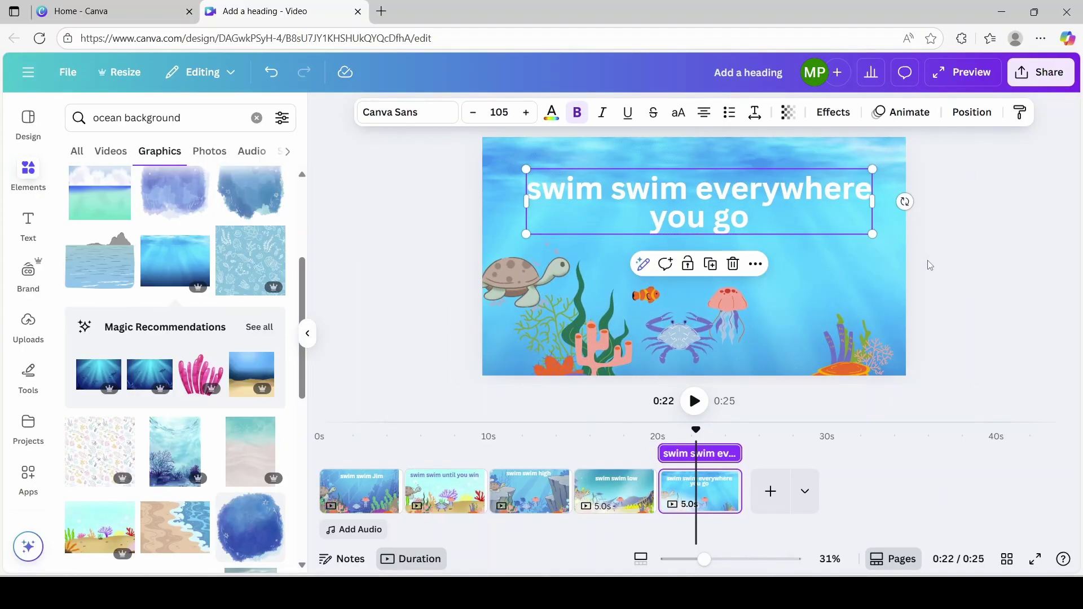
pyautogui.click(323, 437)
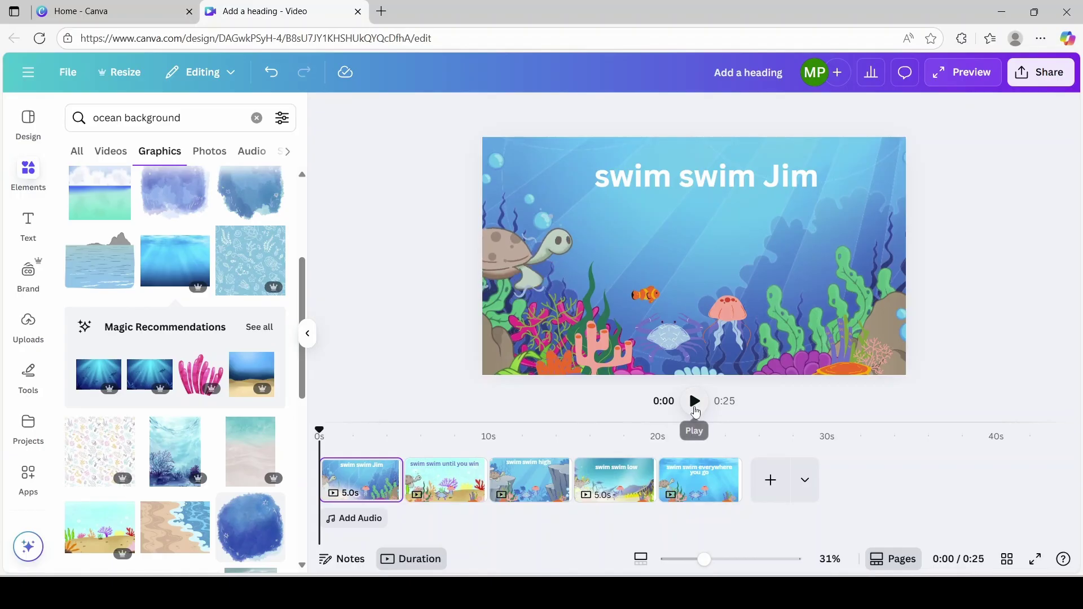
pyautogui.click(694, 401)
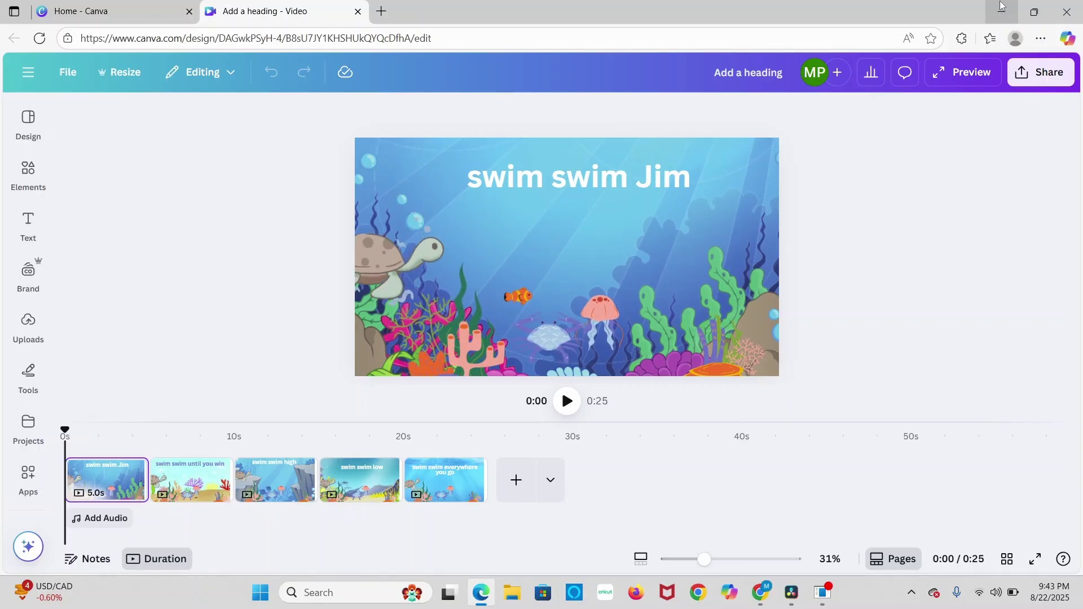
# Download pages 1–5 as a 1080p MP4 video.
pyautogui.click(1031, 73)
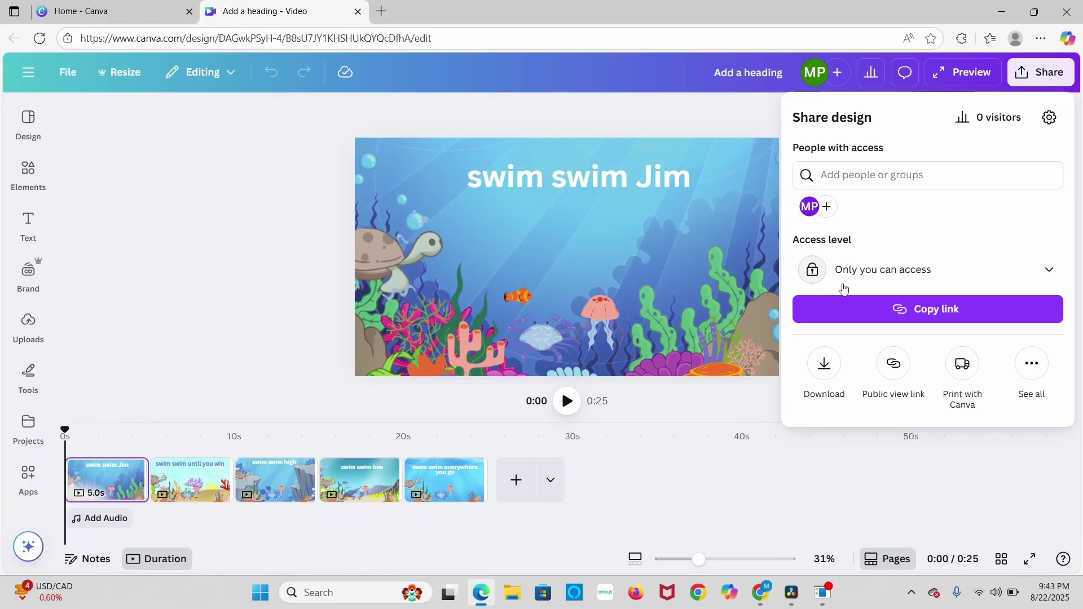
pyautogui.click(823, 365)
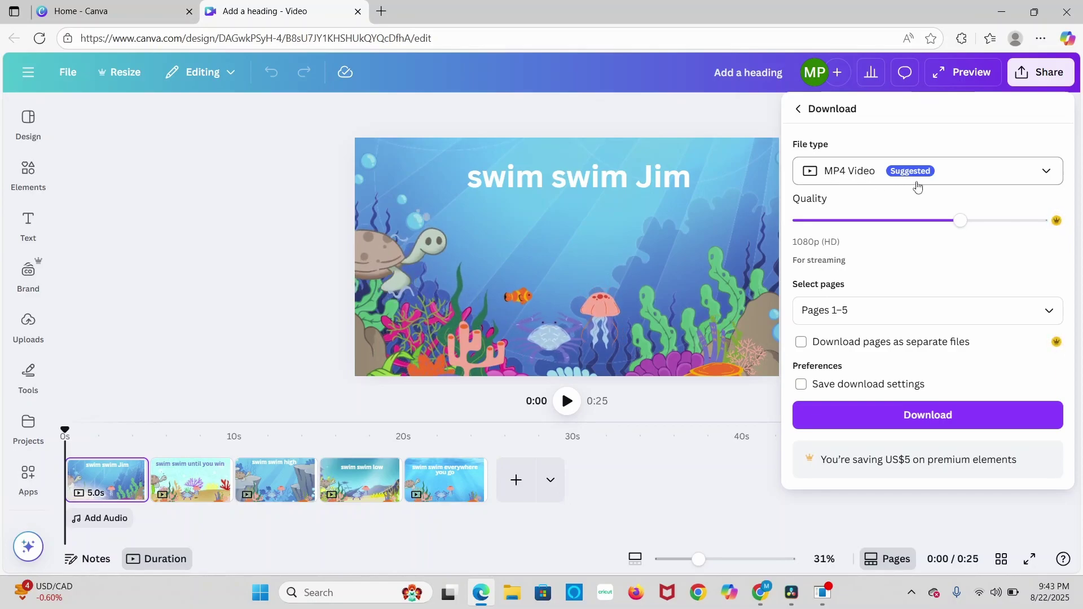
pyautogui.click(860, 418)
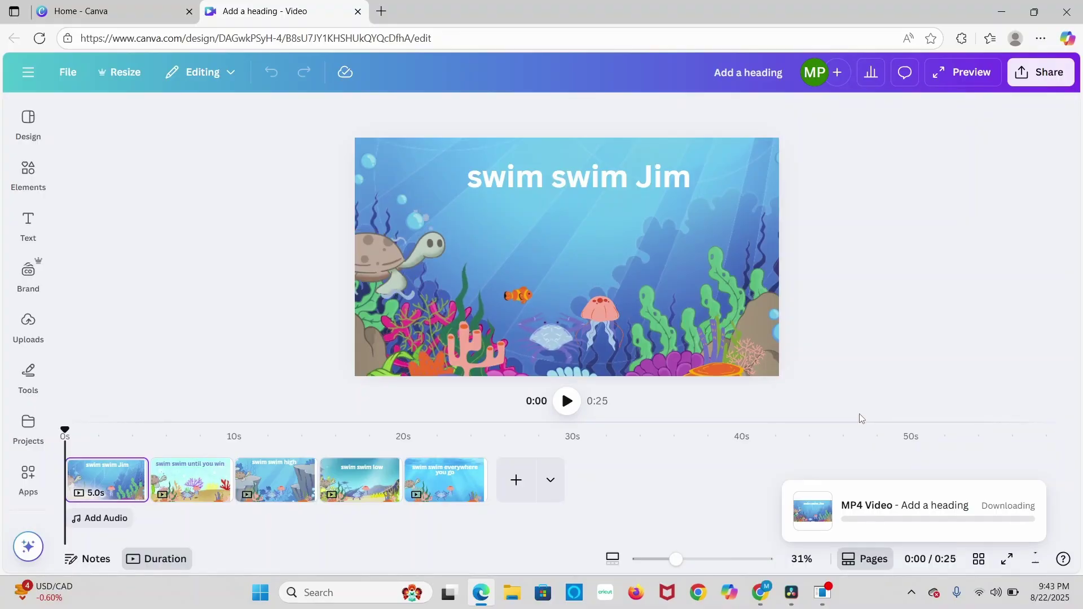